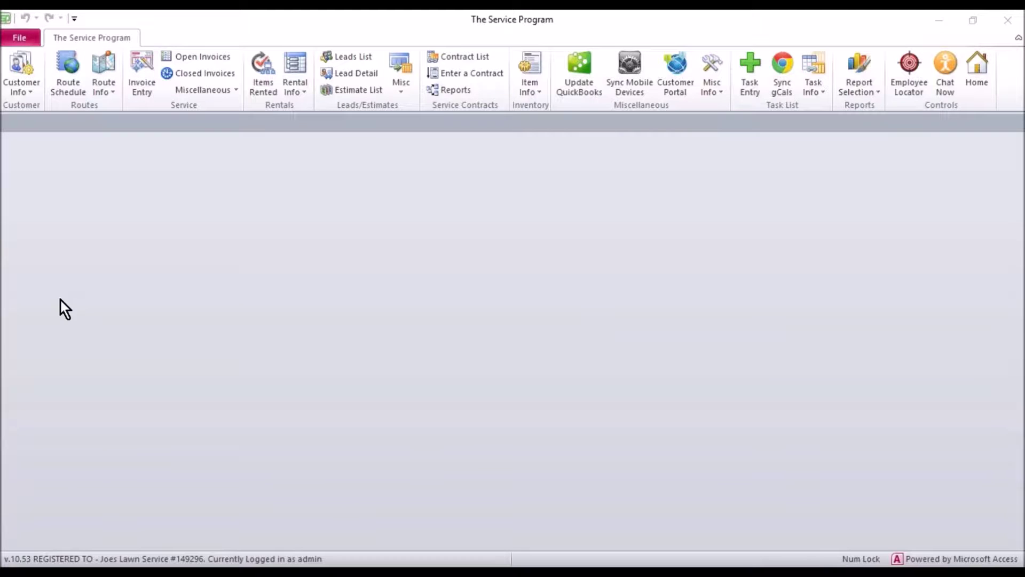
Open the Route Schedule and check the first stops' Zone dropdowns, which offer no zones yet
{"action": "left_click", "coordinate": [64, 64]}
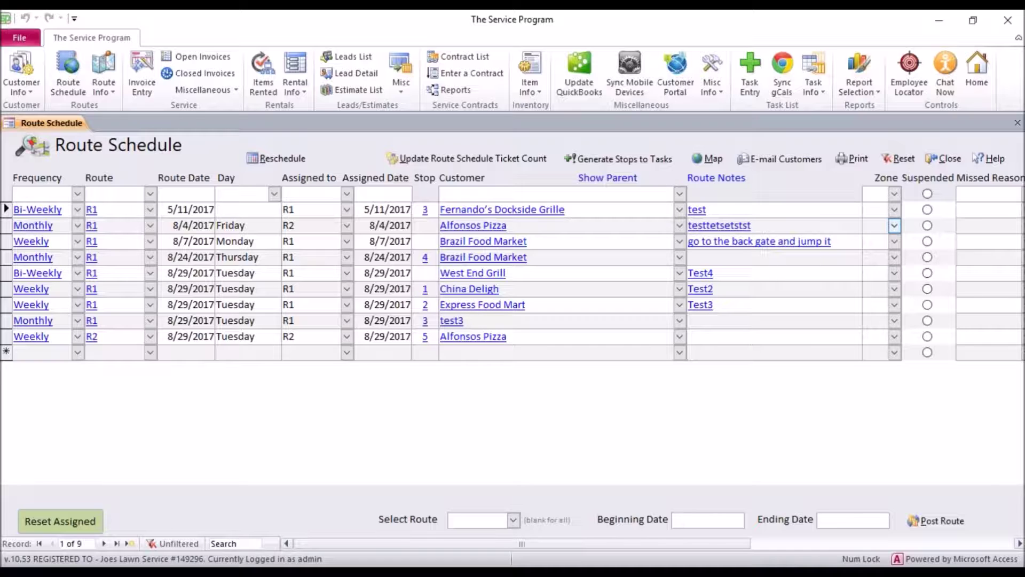
{"action": "left_click", "coordinate": [893, 209]}
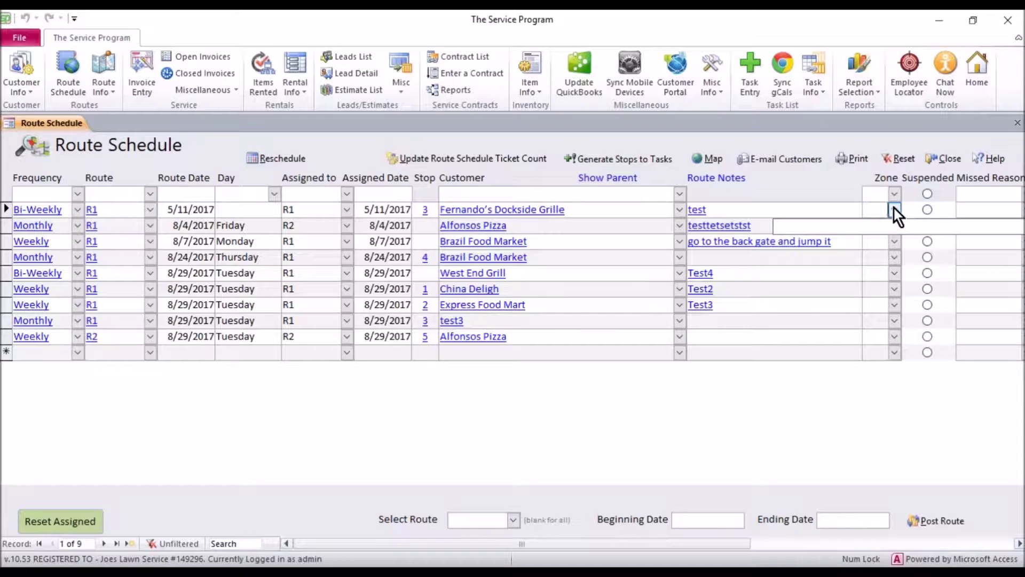
{"action": "left_click", "coordinate": [893, 207]}
{"action": "left_click", "coordinate": [893, 226]}
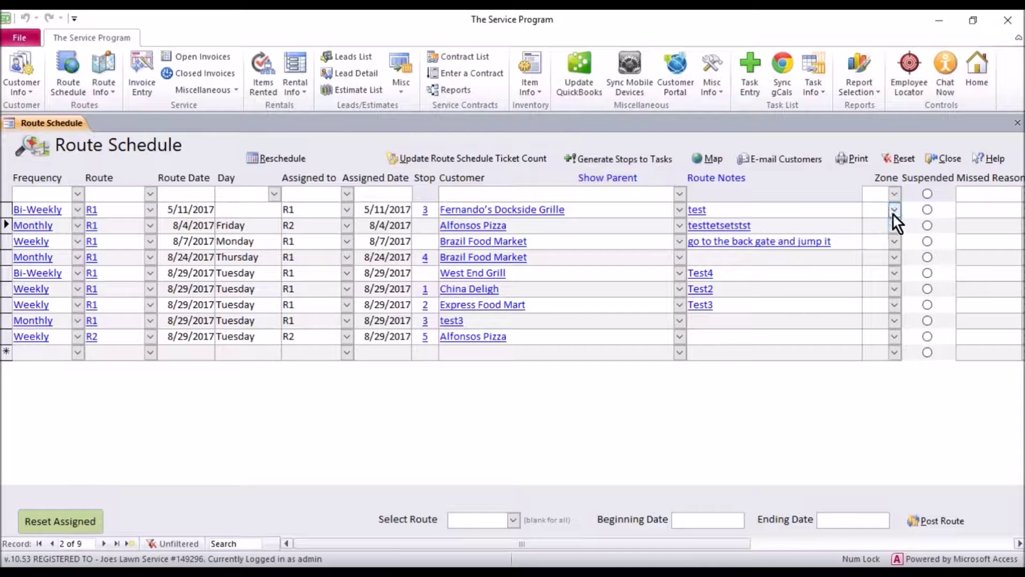
{"action": "left_click", "coordinate": [892, 213]}
{"action": "left_click", "coordinate": [893, 213]}
{"action": "left_click", "coordinate": [875, 228]}
{"action": "left_click", "coordinate": [875, 241]}
{"action": "left_click", "coordinate": [874, 257]}
Open Zone Maintenance from a Zone cell and add zone 1 with description 34952
{"action": "double_click", "coordinate": [873, 242]}
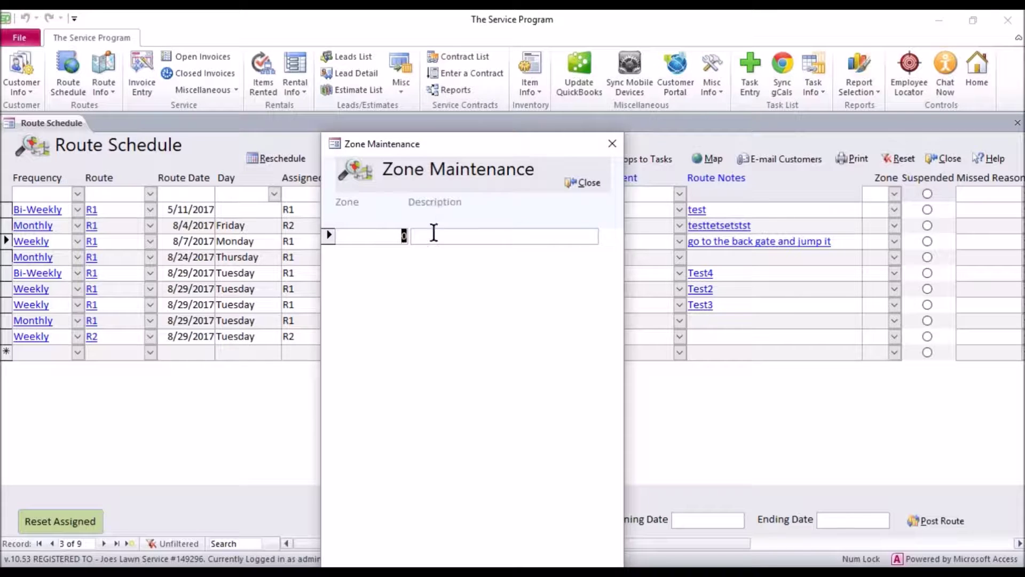
{"action": "left_click", "coordinate": [387, 236]}
{"action": "left_click_drag", "start_coordinate": [387, 235], "coordinate": [418, 239]}
{"action": "type", "text": "1"}
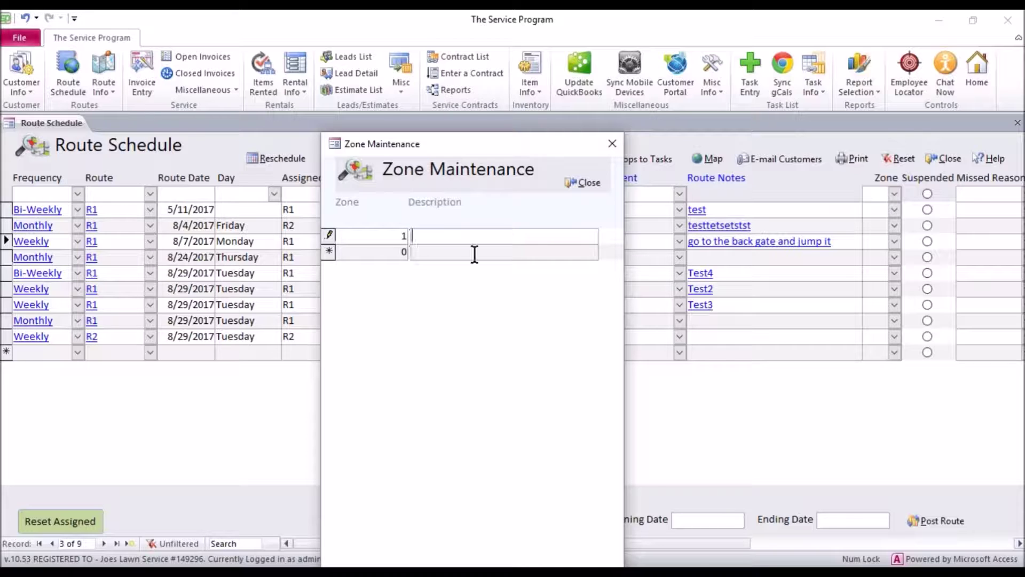
{"action": "key", "text": "Tab"}
{"action": "type", "text": "34952"}
Add zone 2 with description 34983 and close the zone list
{"action": "left_click_drag", "start_coordinate": [424, 252], "coordinate": [401, 251]}
{"action": "type", "text": "2"}
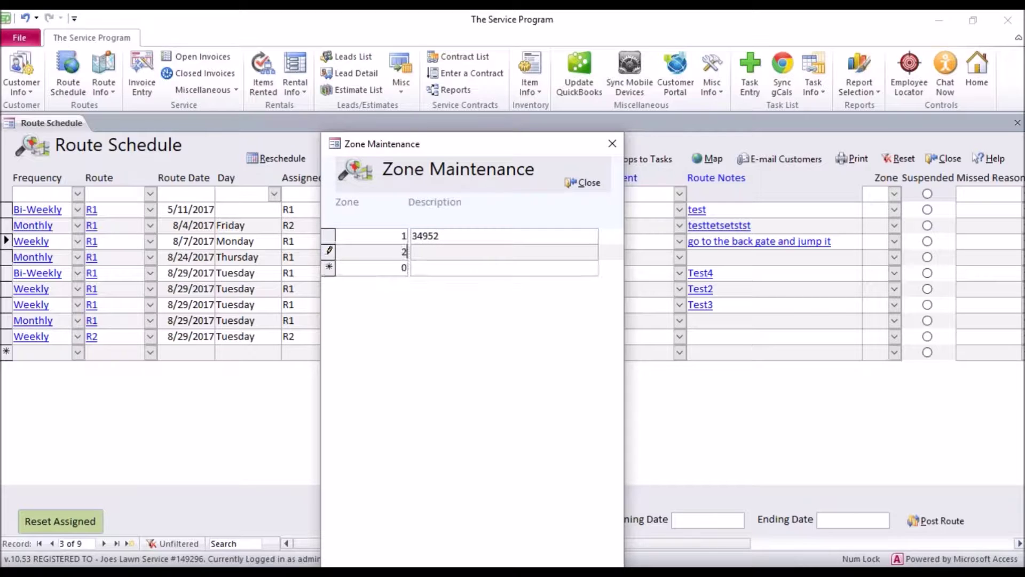
{"action": "key", "text": "Tab"}
{"action": "type", "text": "34983"}
{"action": "left_click_drag", "start_coordinate": [458, 251], "coordinate": [410, 255]}
{"action": "left_click", "coordinate": [580, 184]}
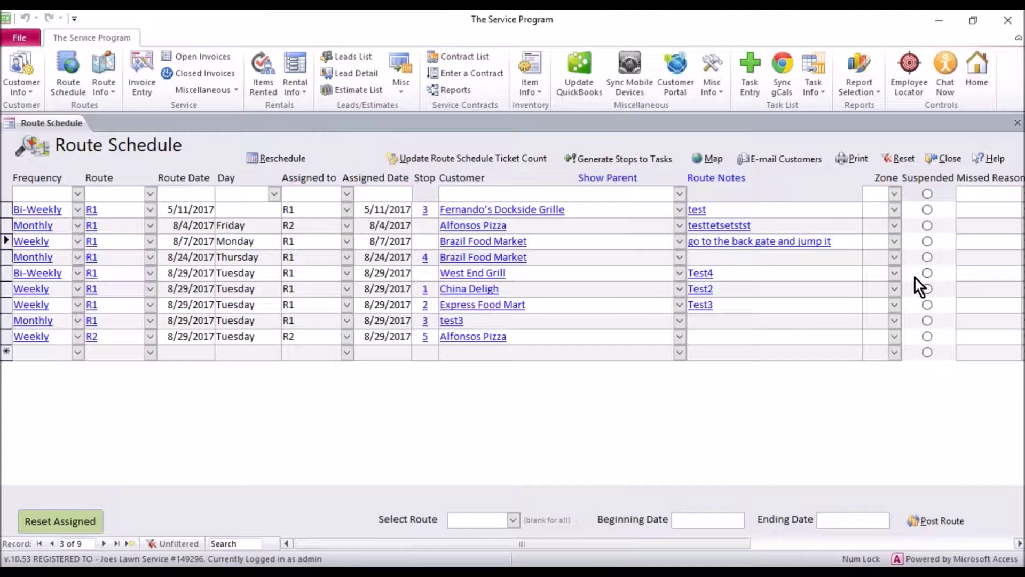
Check the first stops' Zone dropdowns, which don't yet list the new zones
{"action": "left_click", "coordinate": [893, 209]}
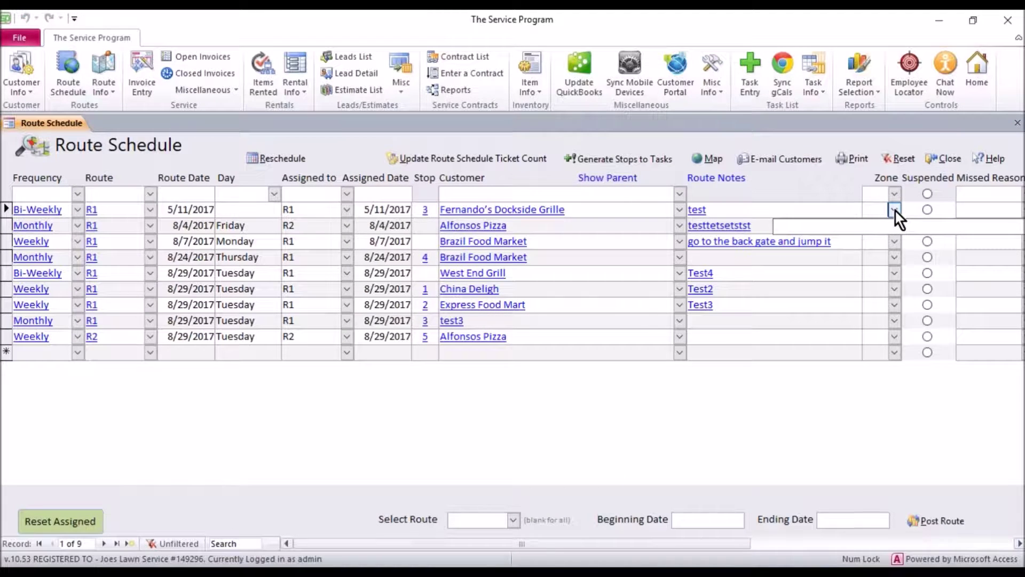
{"action": "left_click", "coordinate": [895, 209]}
{"action": "left_click", "coordinate": [895, 225]}
{"action": "left_click", "coordinate": [895, 224]}
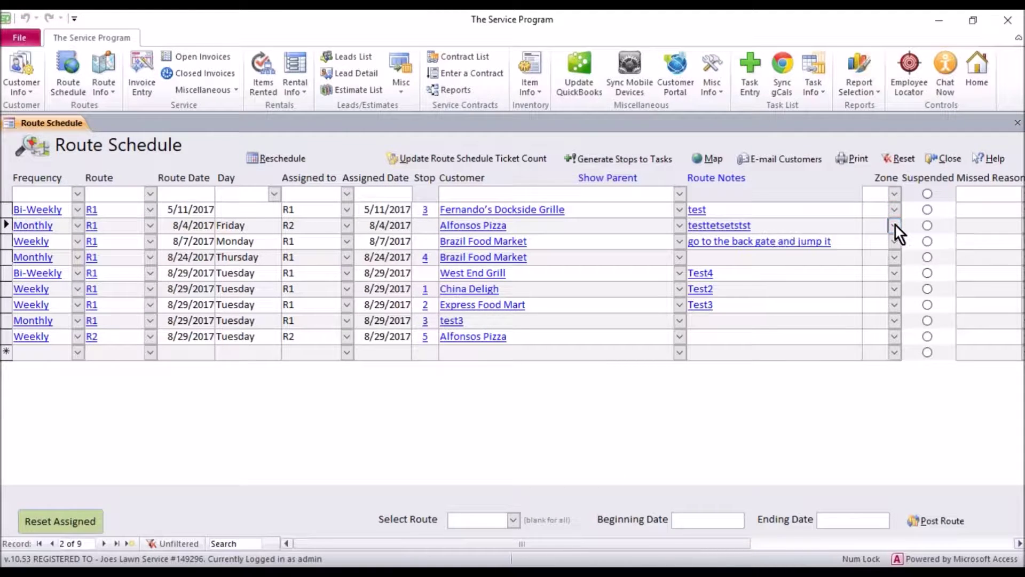
Reopen the Route Schedule, confirm zones 1 and 2 appear, and open Fernando's Dockside Grille's details
{"action": "left_click", "coordinate": [941, 159]}
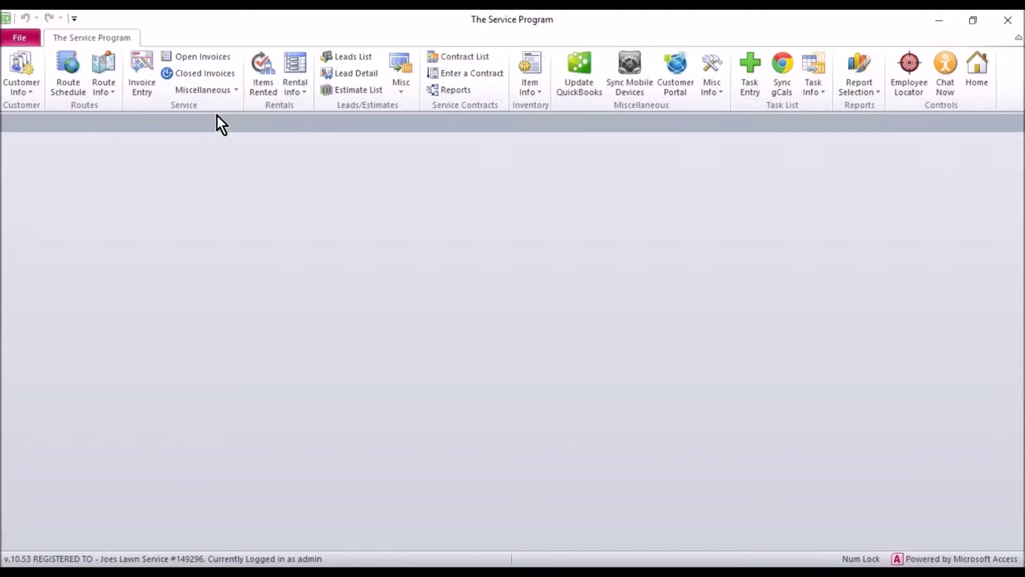
{"action": "left_click", "coordinate": [70, 83]}
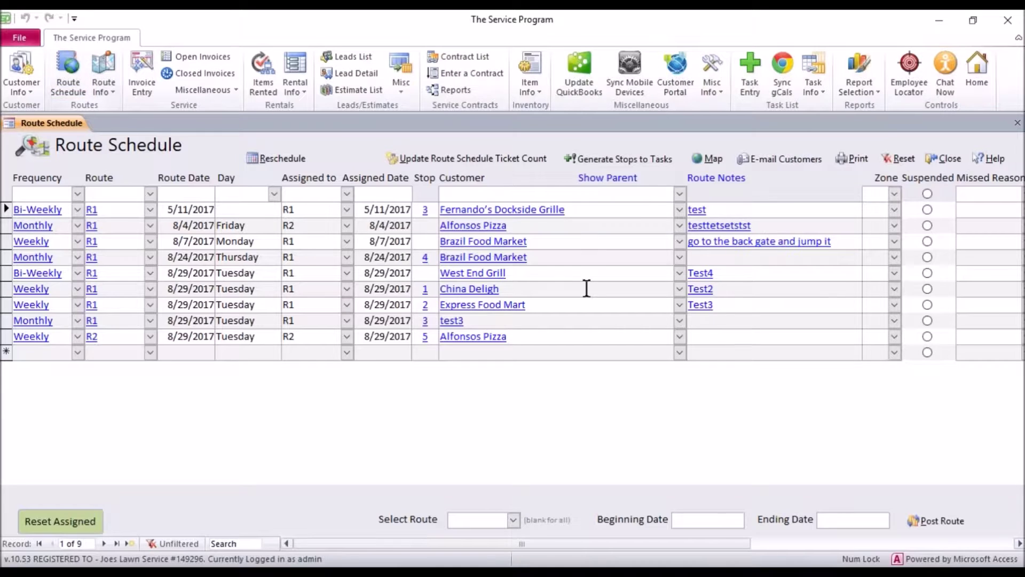
{"action": "left_click", "coordinate": [895, 209]}
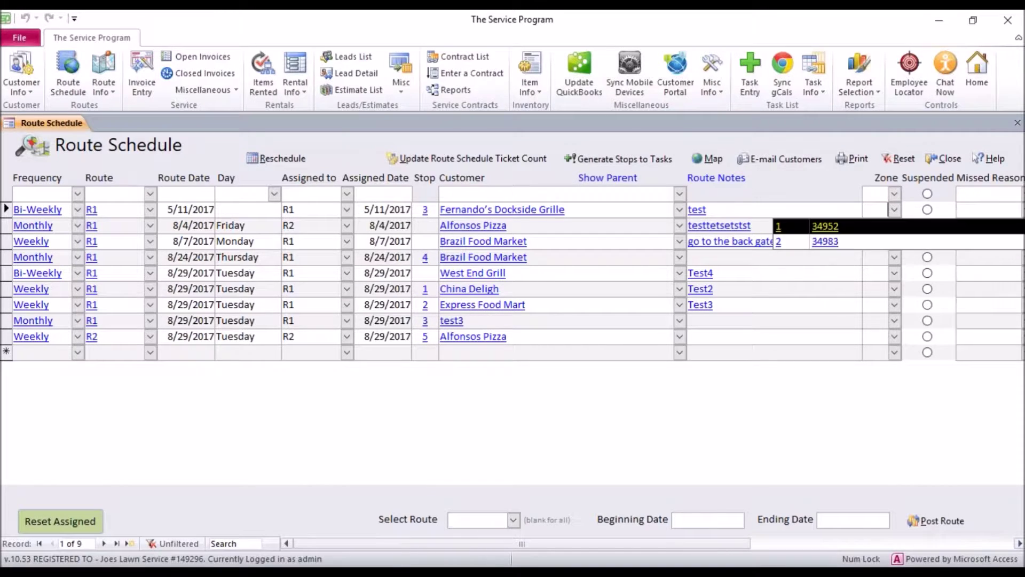
{"action": "left_click", "coordinate": [793, 191]}
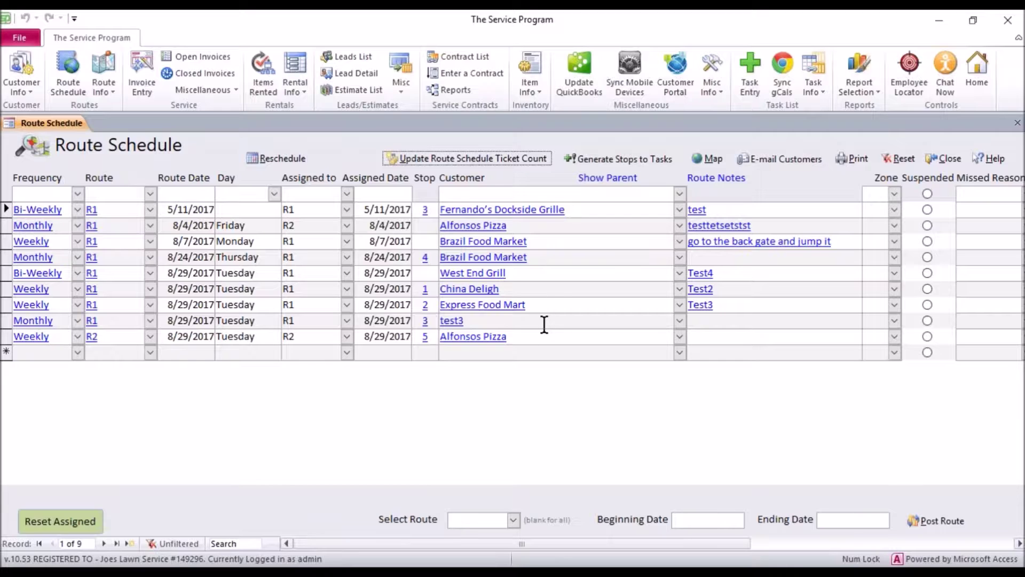
{"action": "left_click_drag", "start_coordinate": [566, 210], "coordinate": [439, 208]}
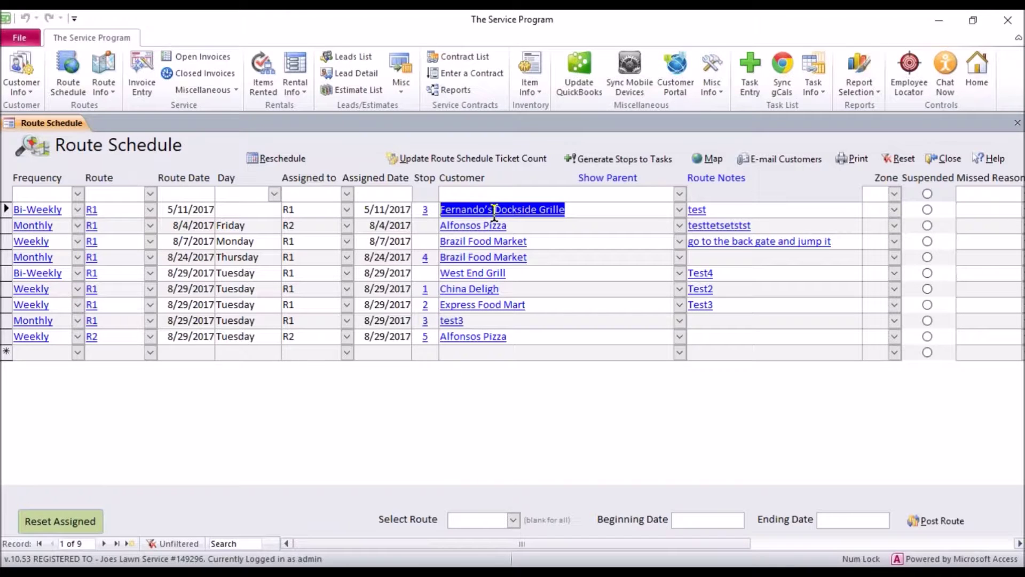
{"action": "double_click", "coordinate": [494, 209]}
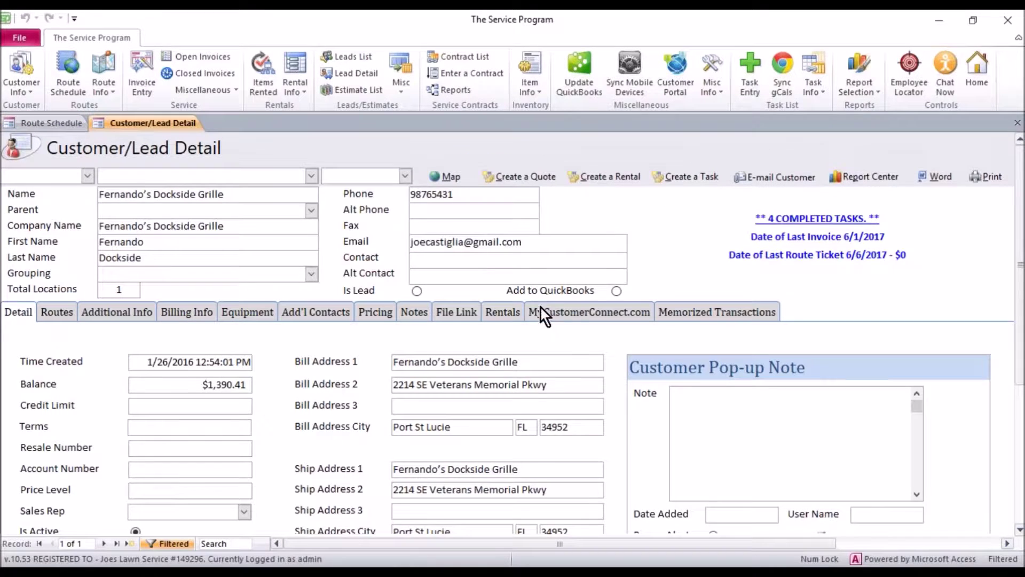
Set Fernando's Dockside Grille's zone to 1, apply it to all 34952 customers, and close the form
{"action": "scroll", "coordinate": [540, 308], "scroll_direction": "down", "scroll_amount": 4}
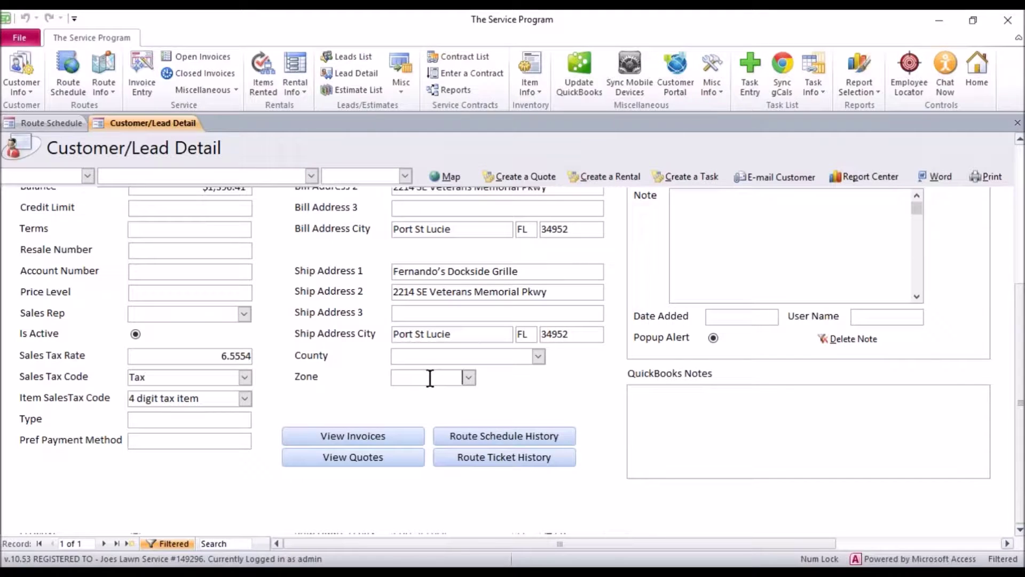
{"action": "left_click", "coordinate": [468, 378]}
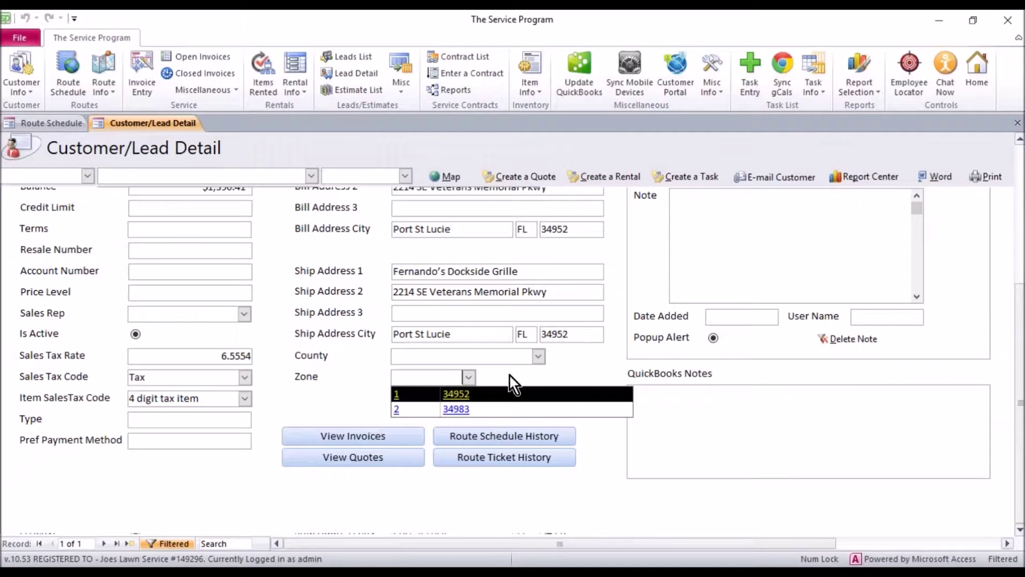
{"action": "left_click", "coordinate": [485, 394]}
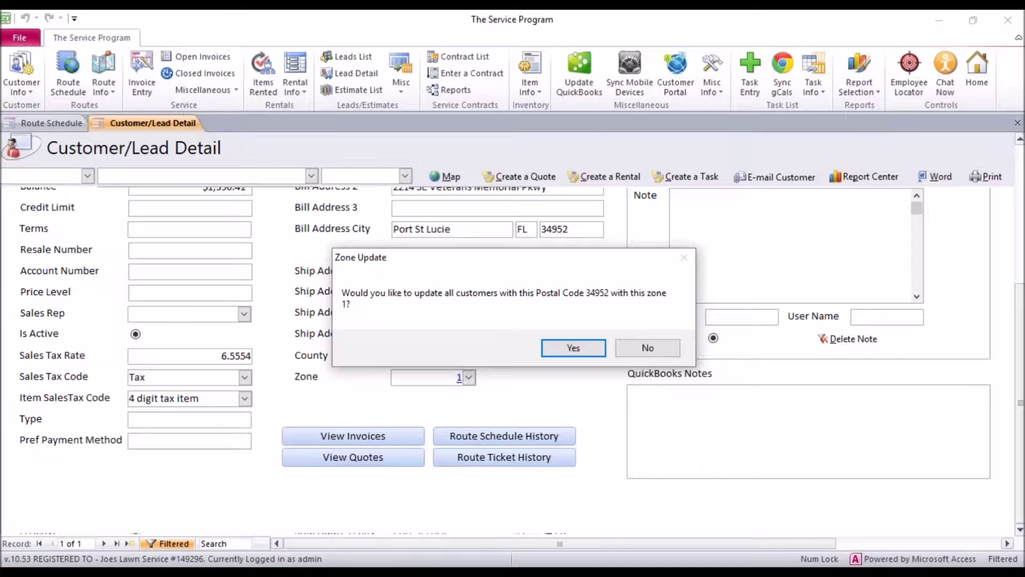
{"action": "left_click", "coordinate": [560, 347]}
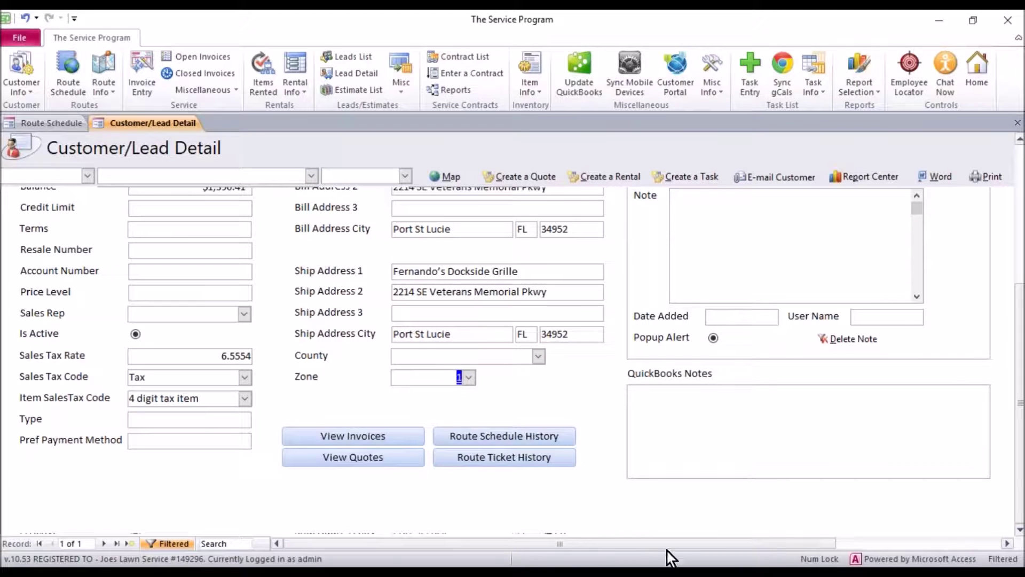
{"action": "left_click_drag", "start_coordinate": [667, 550], "coordinate": [746, 547]}
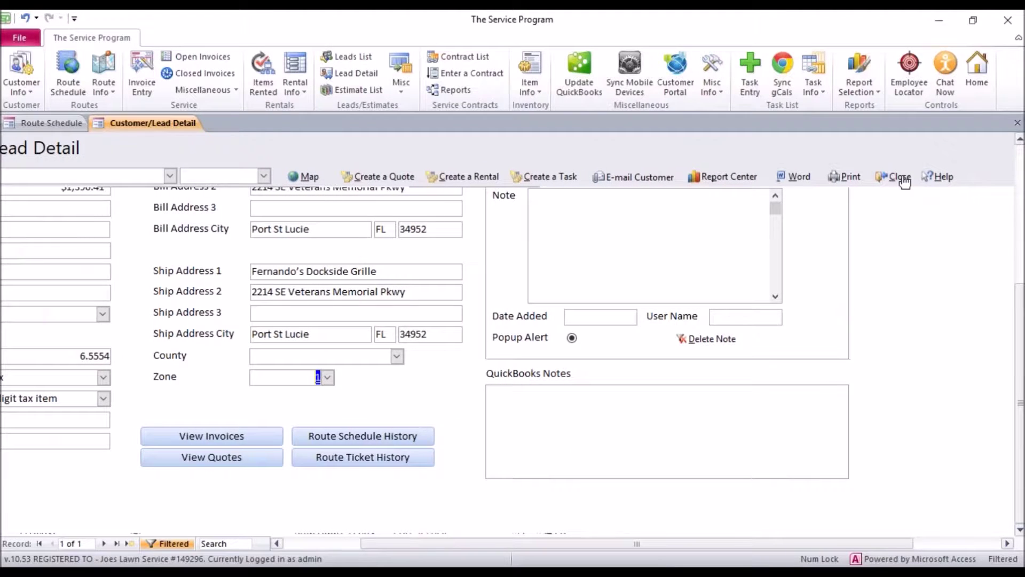
{"action": "left_click", "coordinate": [902, 178]}
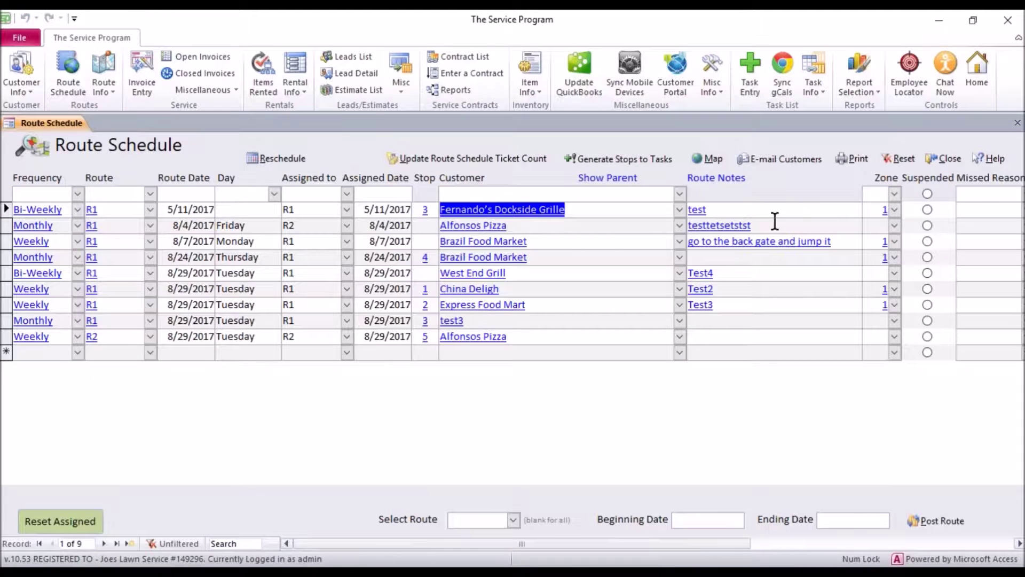
Check the Route Schedule's Zone cells, including Express Food Mart, for the updated zone 1 values
{"action": "left_click", "coordinate": [882, 209]}
{"action": "left_click", "coordinate": [890, 242]}
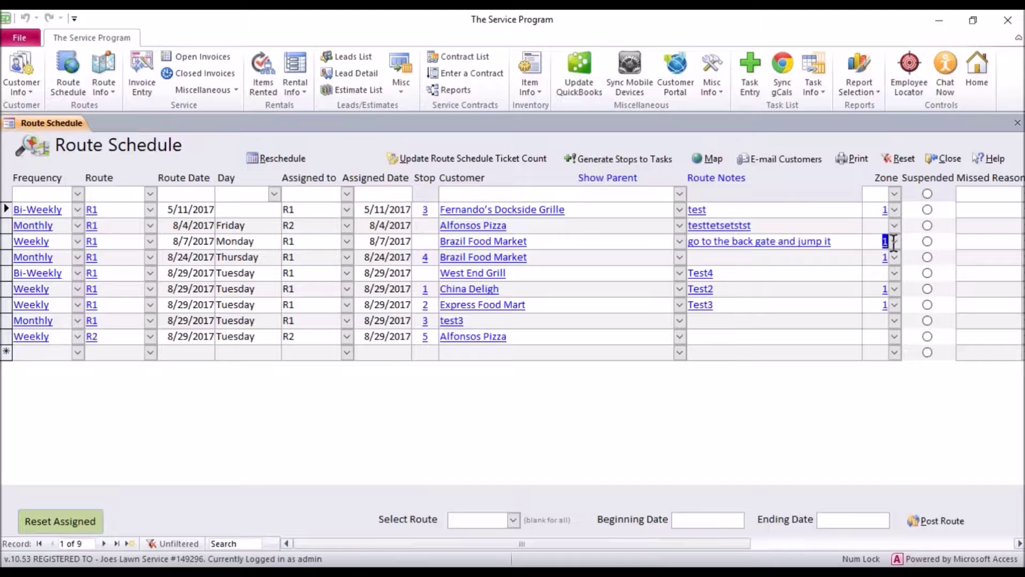
{"action": "left_click", "coordinate": [889, 258]}
{"action": "left_click", "coordinate": [891, 289]}
{"action": "left_click", "coordinate": [888, 304]}
{"action": "left_click", "coordinate": [870, 225]}
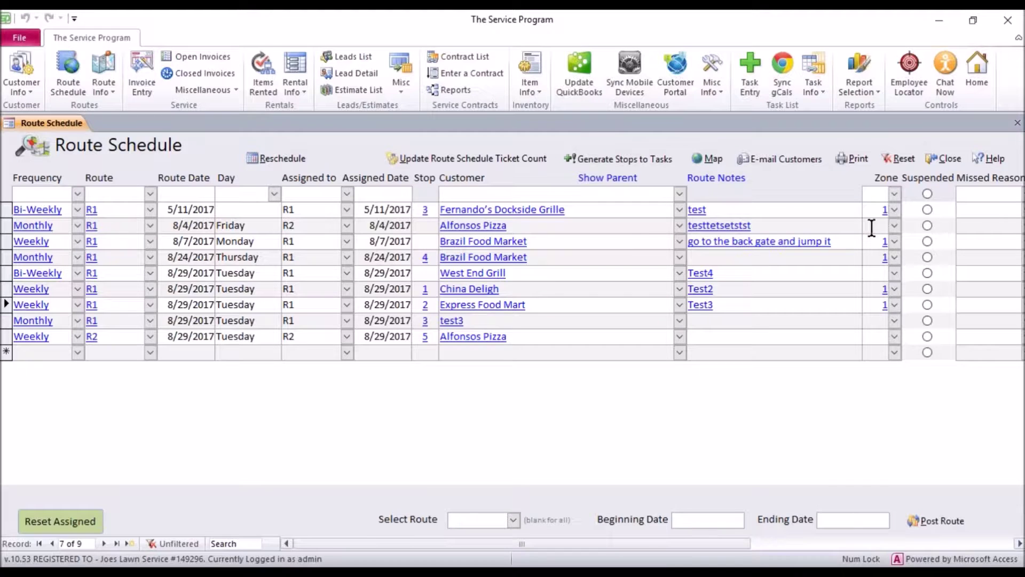
Set Alfonsos Pizza's zone to 2 (34983), apply it to all 34983 customers, and close the form
{"action": "double_click", "coordinate": [521, 225]}
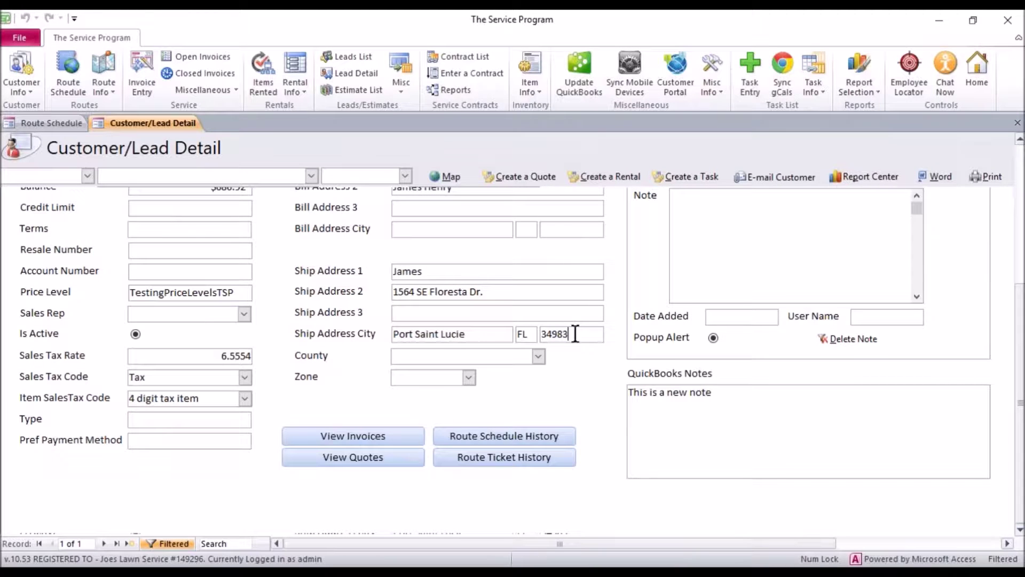
{"action": "double_click", "coordinate": [555, 333]}
{"action": "left_click", "coordinate": [469, 377]}
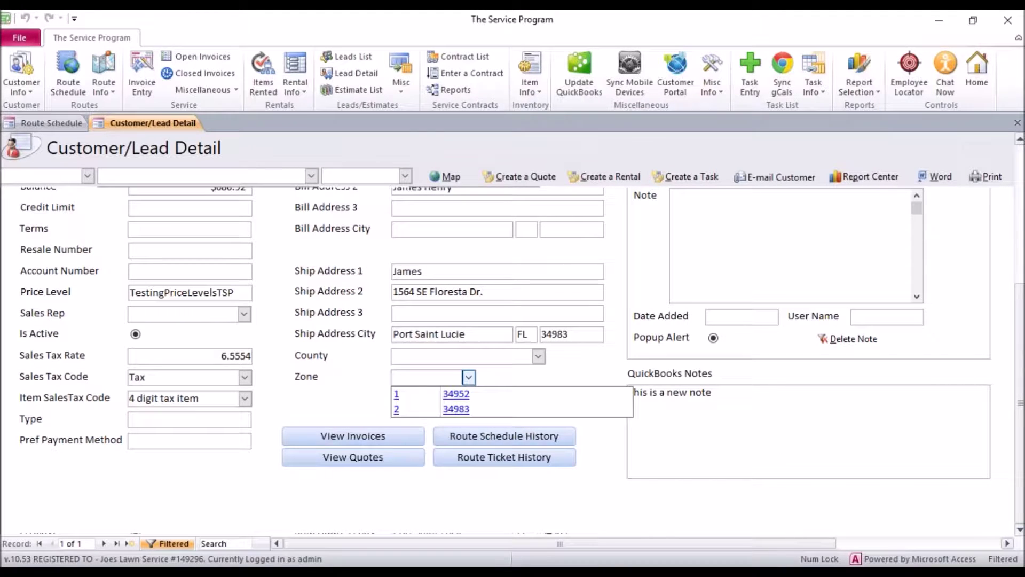
{"action": "left_click", "coordinate": [467, 412]}
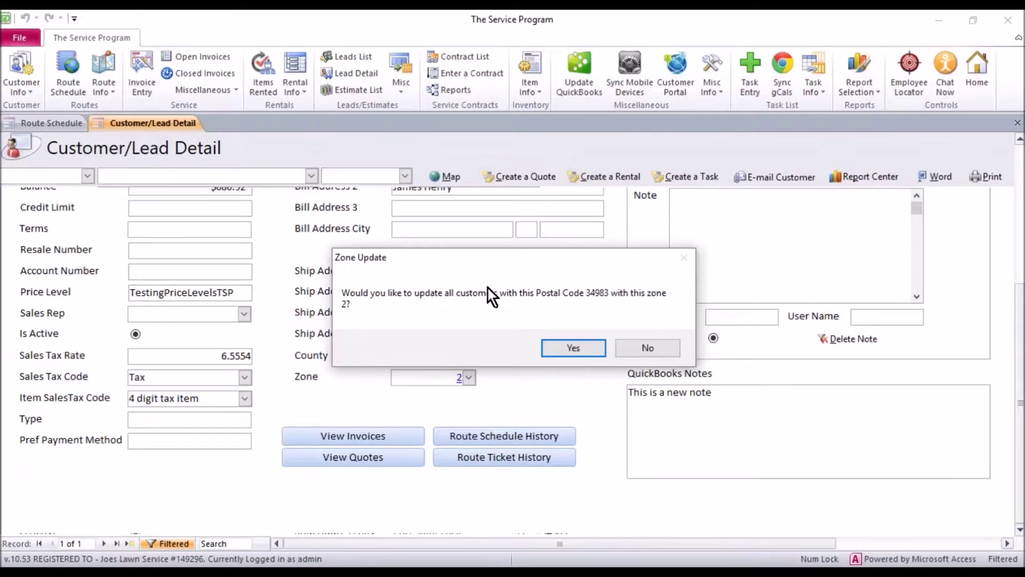
{"action": "left_click", "coordinate": [578, 350]}
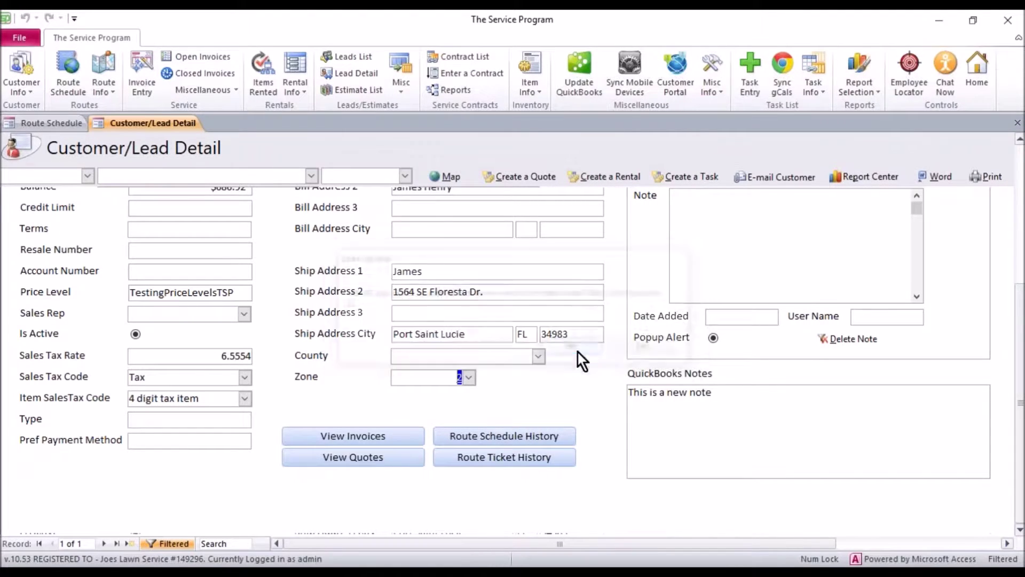
{"action": "left_click_drag", "start_coordinate": [641, 544], "coordinate": [768, 544]}
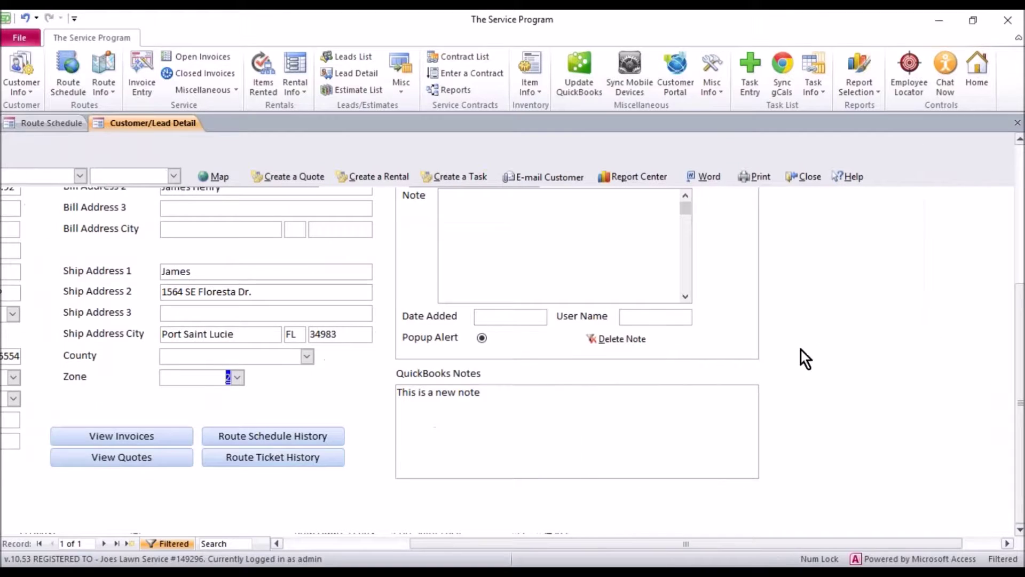
{"action": "left_click", "coordinate": [803, 177]}
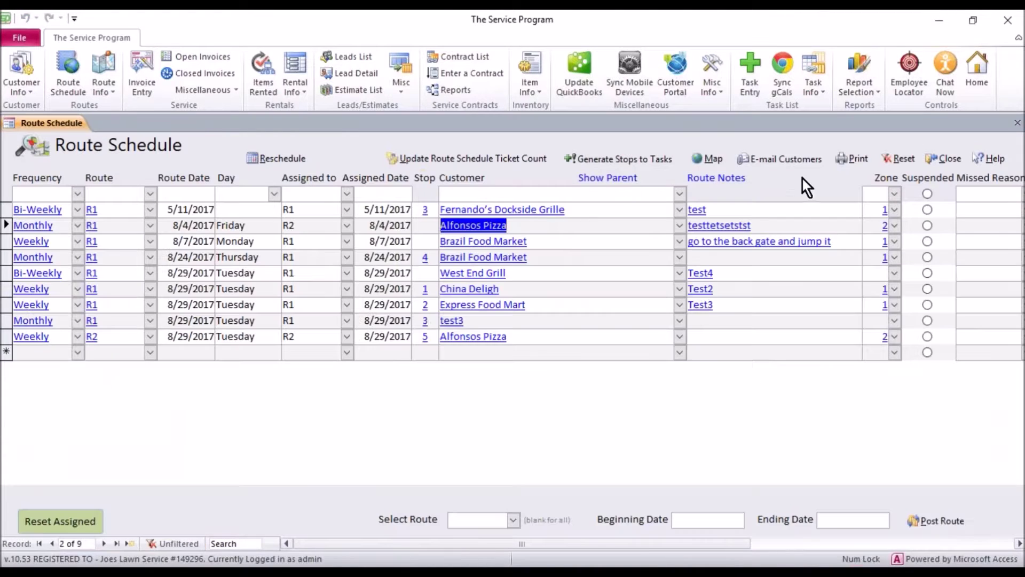
Verify Alfonsos Pizza shows zone 2, then open West End Grill's details and its zone list
{"action": "left_click", "coordinate": [870, 225]}
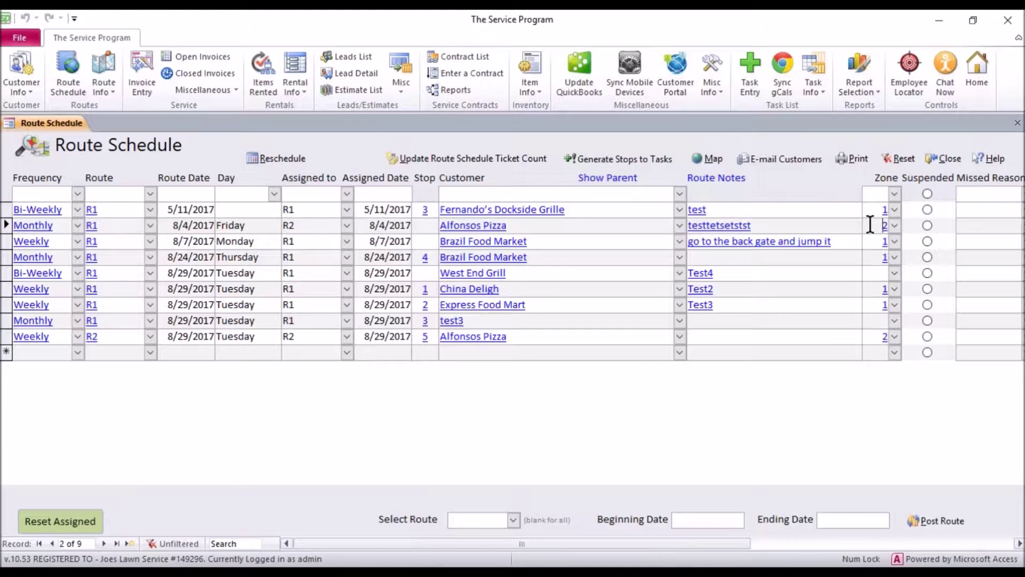
{"action": "left_click", "coordinate": [569, 275]}
{"action": "left_click", "coordinate": [509, 273]}
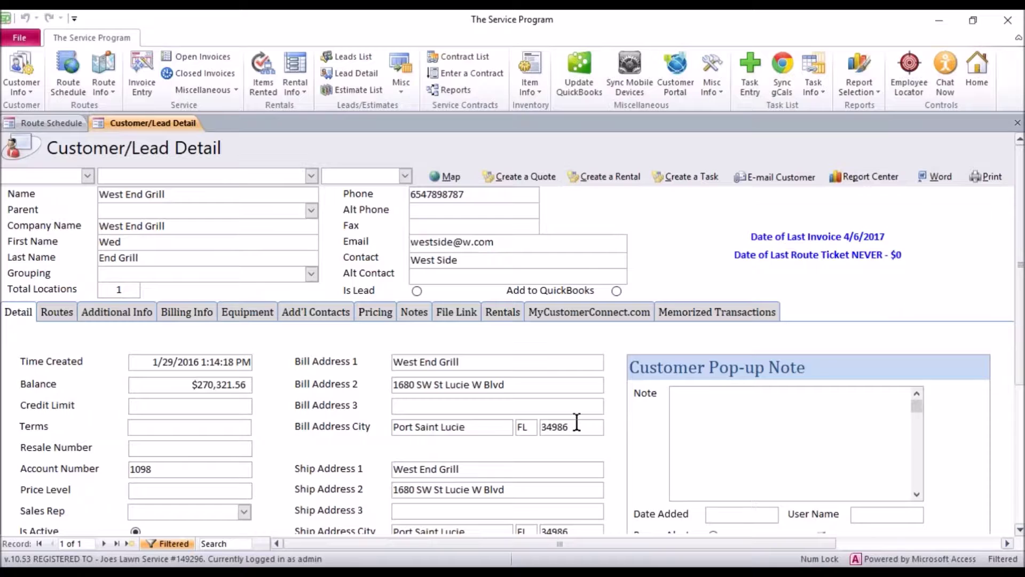
{"action": "scroll", "coordinate": [574, 424], "scroll_direction": "down", "scroll_amount": 3}
{"action": "left_click", "coordinate": [574, 332]}
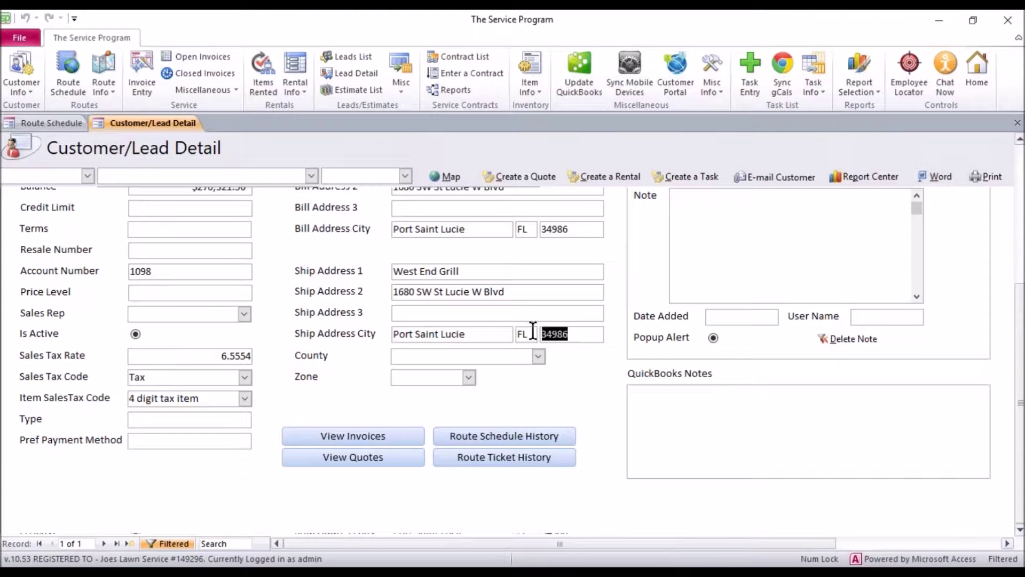
{"action": "left_click", "coordinate": [417, 370]}
{"action": "double_click", "coordinate": [428, 380]}
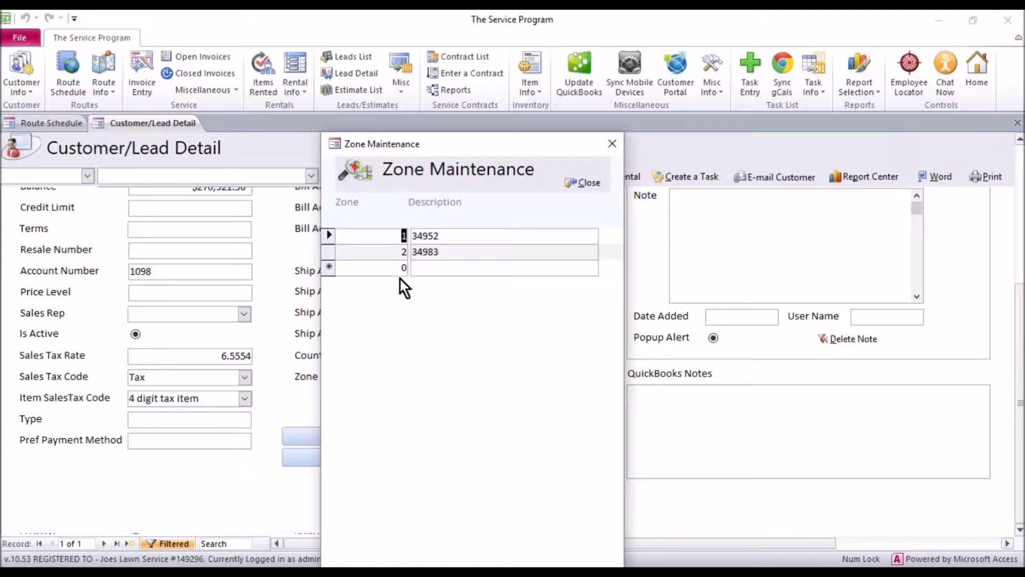
Add zone 3 with description 34986 in Zone Maintenance and close it
{"action": "left_click", "coordinate": [405, 268]}
{"action": "type", "text": "3"}
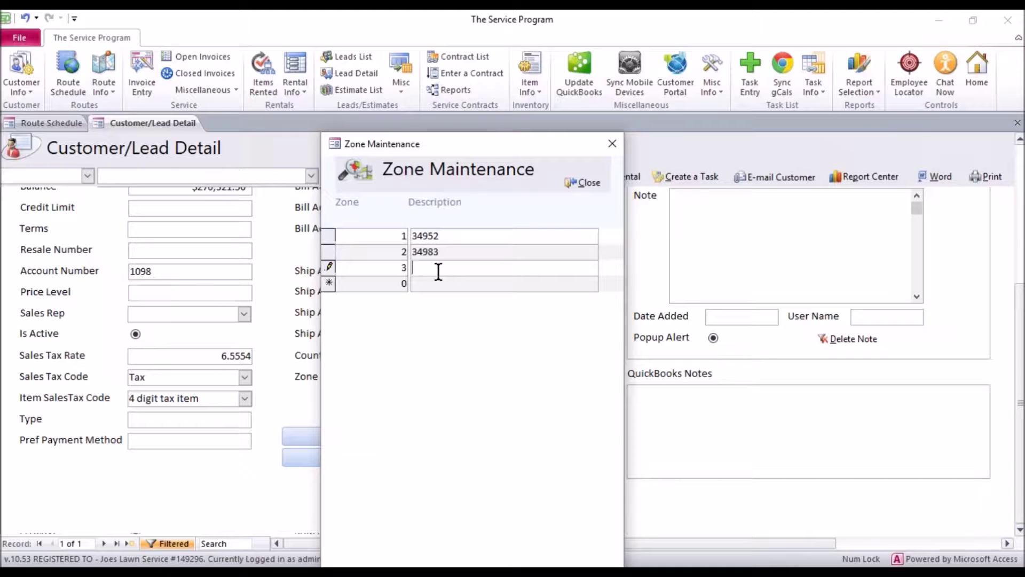
{"action": "type", "text": "34986"}
{"action": "left_click", "coordinate": [583, 182]}
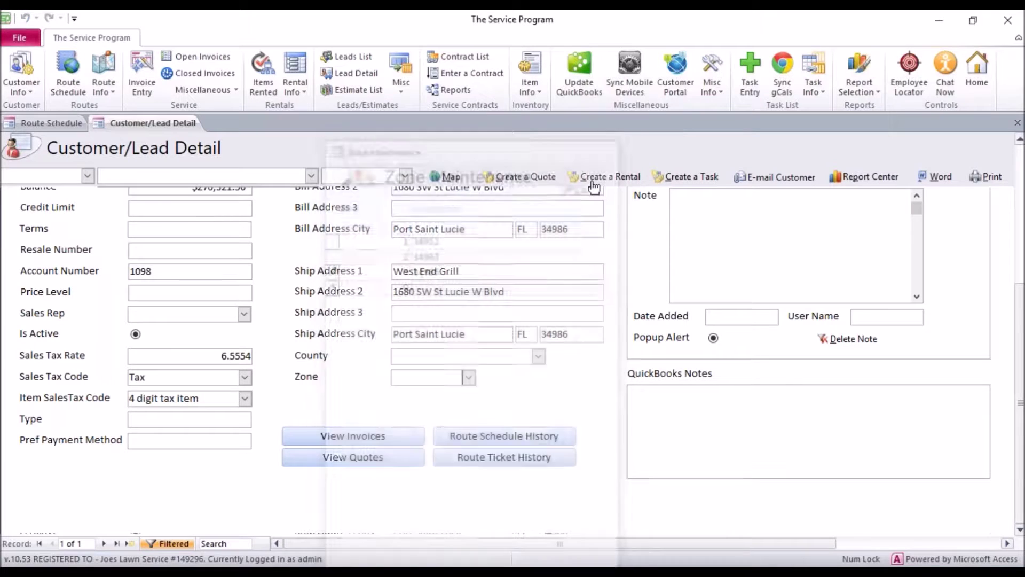
Assign zone 3 to West End Grill, apply it to all 34986 customers, and close the form
{"action": "left_click", "coordinate": [468, 378]}
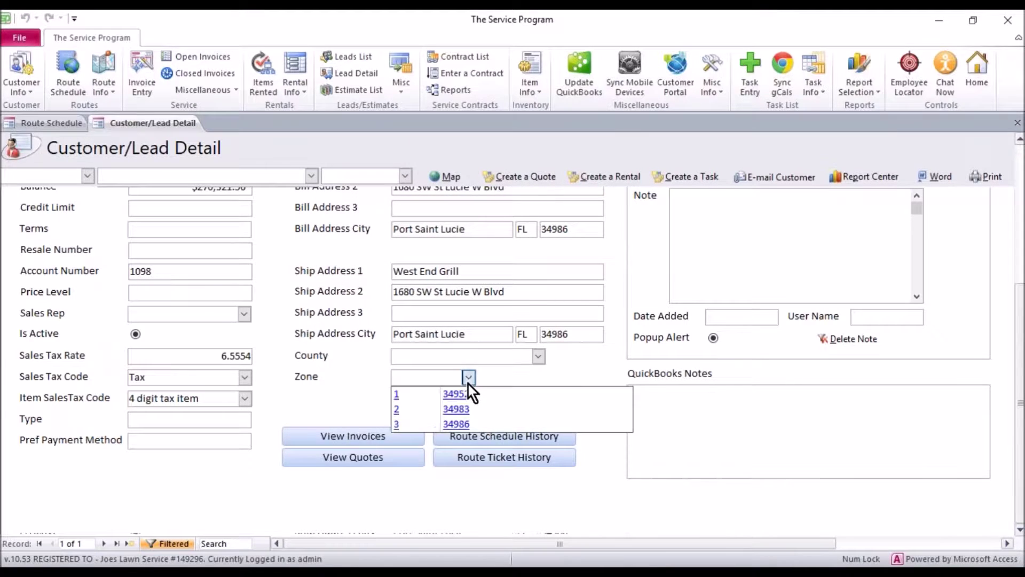
{"action": "left_click", "coordinate": [458, 425]}
{"action": "left_click", "coordinate": [573, 348]}
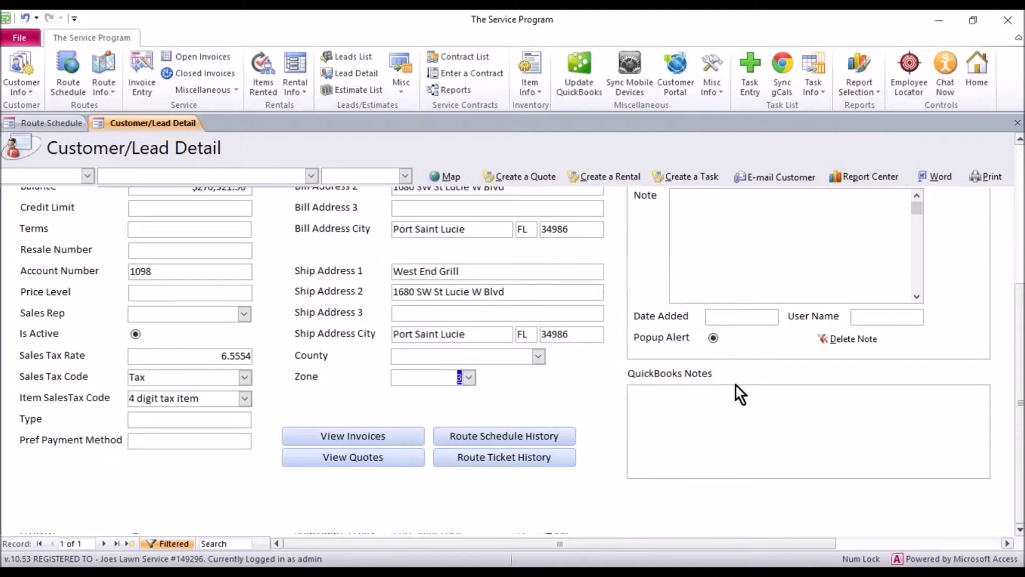
{"action": "left_click_drag", "start_coordinate": [710, 544], "coordinate": [774, 547]}
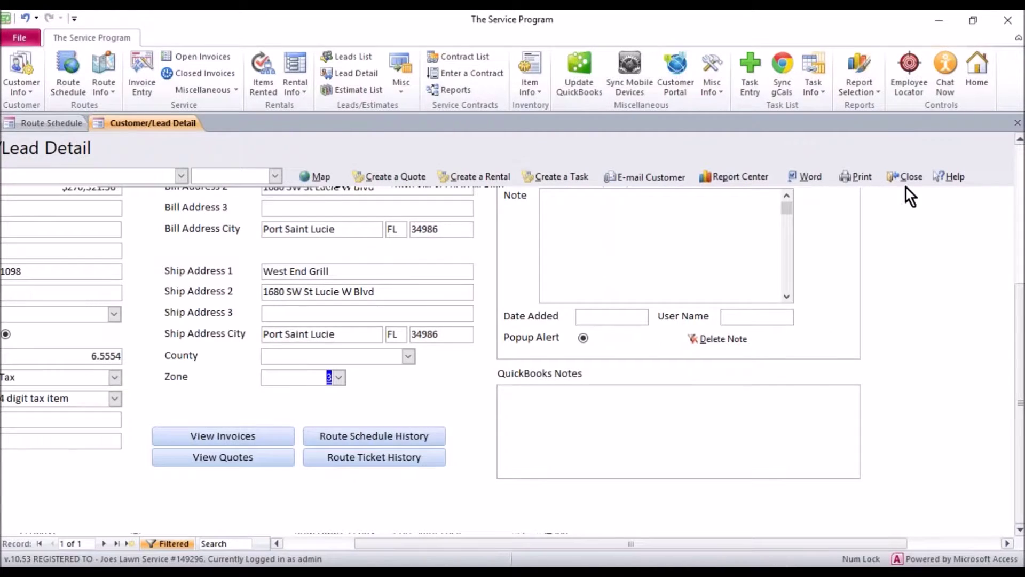
{"action": "left_click", "coordinate": [906, 181]}
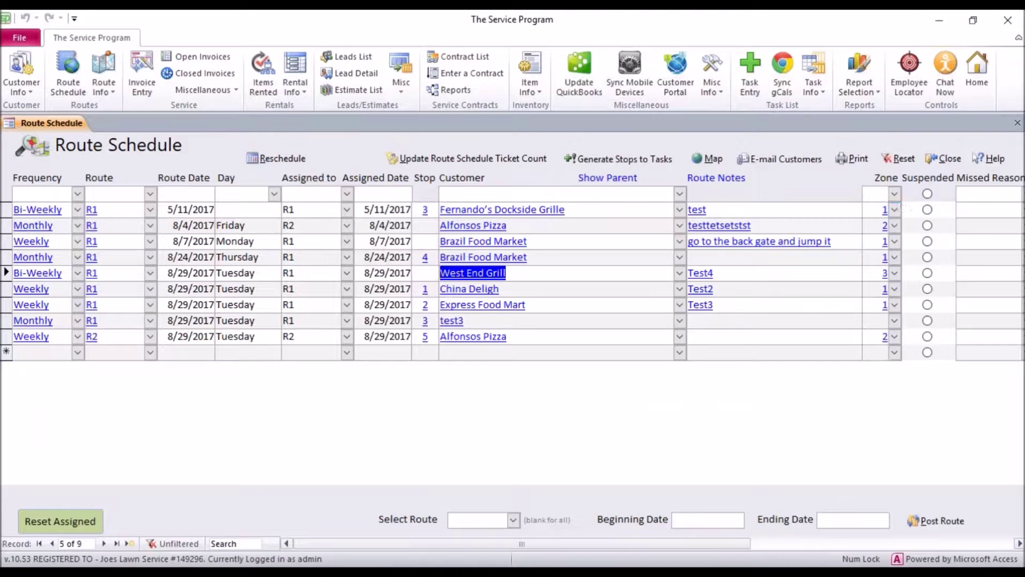
Open test3's details and add zone 4 with description 33413 in Zone Maintenance
{"action": "left_click", "coordinate": [584, 325]}
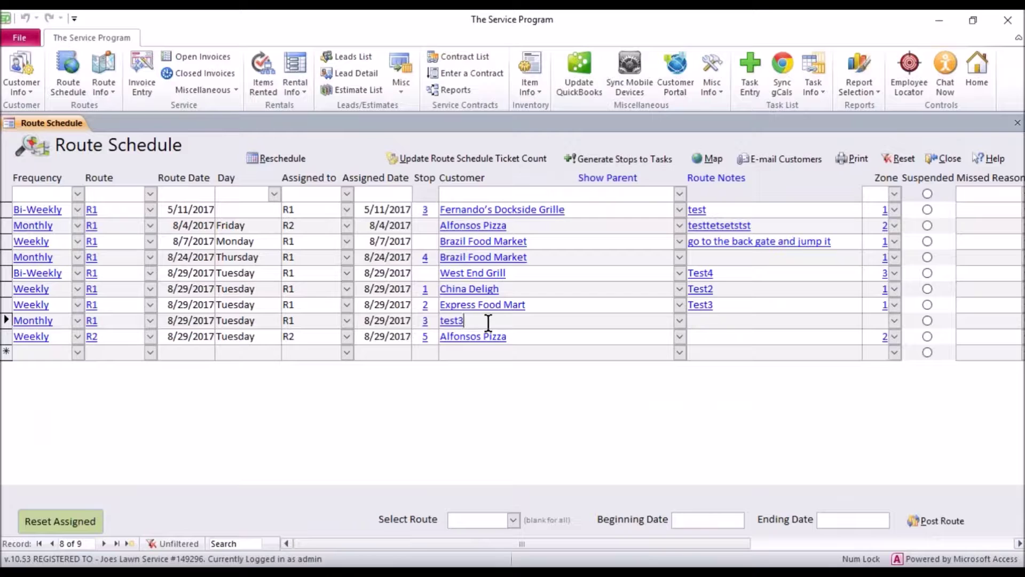
{"action": "left_click", "coordinate": [453, 321]}
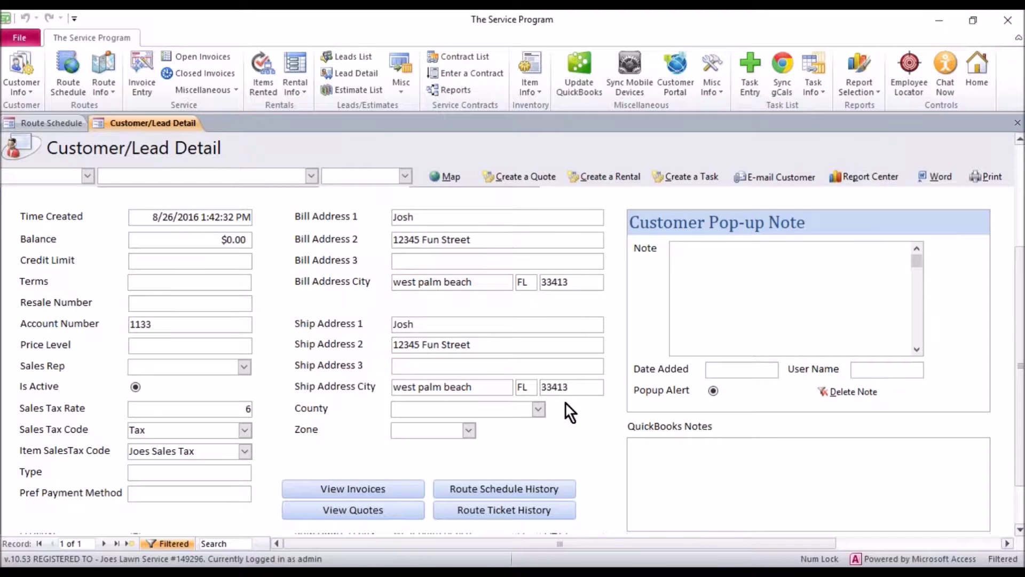
{"action": "left_click_drag", "start_coordinate": [569, 386], "coordinate": [528, 388]}
{"action": "double_click", "coordinate": [428, 431]}
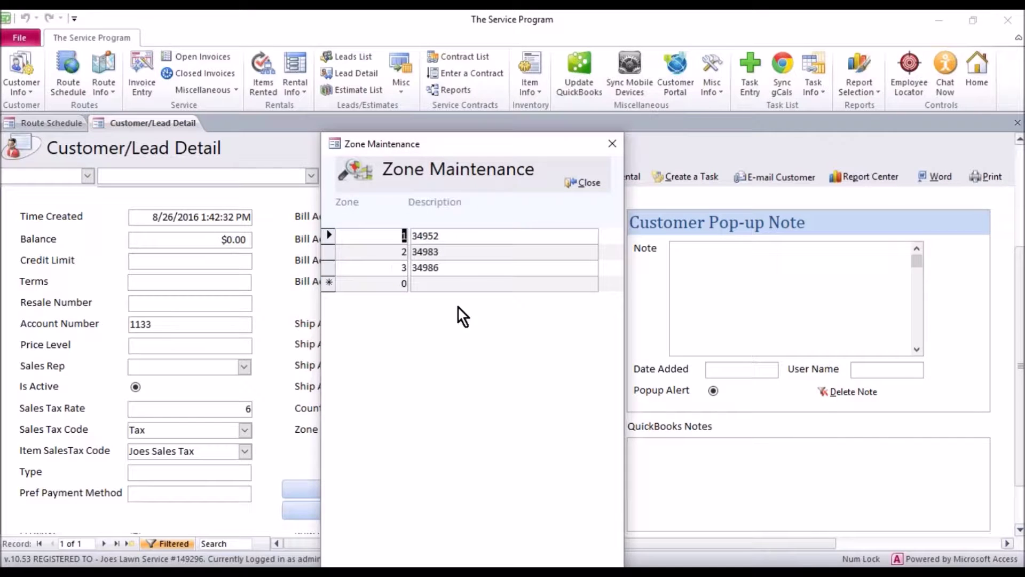
{"action": "left_click", "coordinate": [430, 284]}
{"action": "type", "text": "4"}
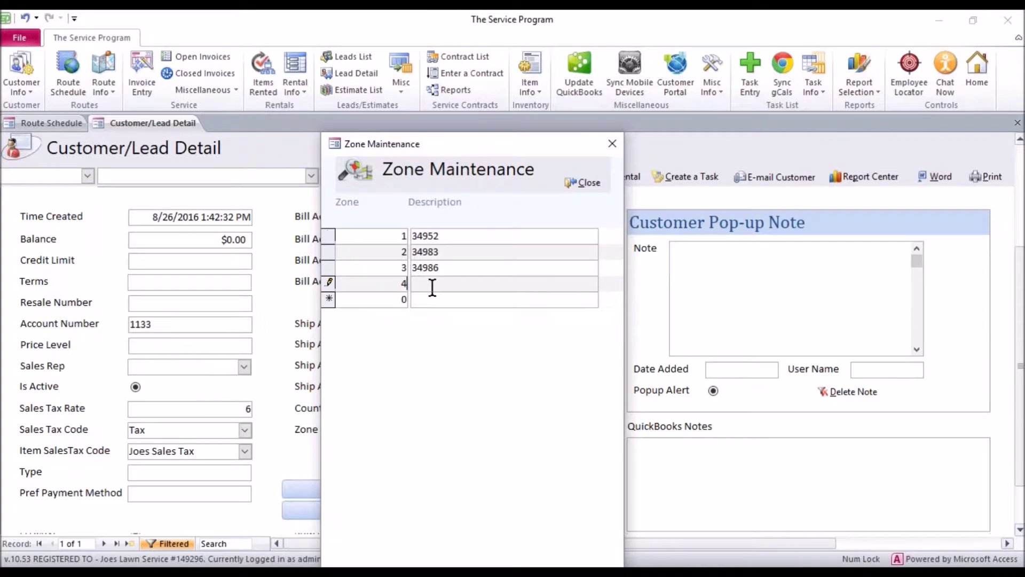
{"action": "type", "text": "33413"}
{"action": "left_click_drag", "start_coordinate": [498, 144], "coordinate": [254, 85]}
{"action": "left_click", "coordinate": [338, 122]}
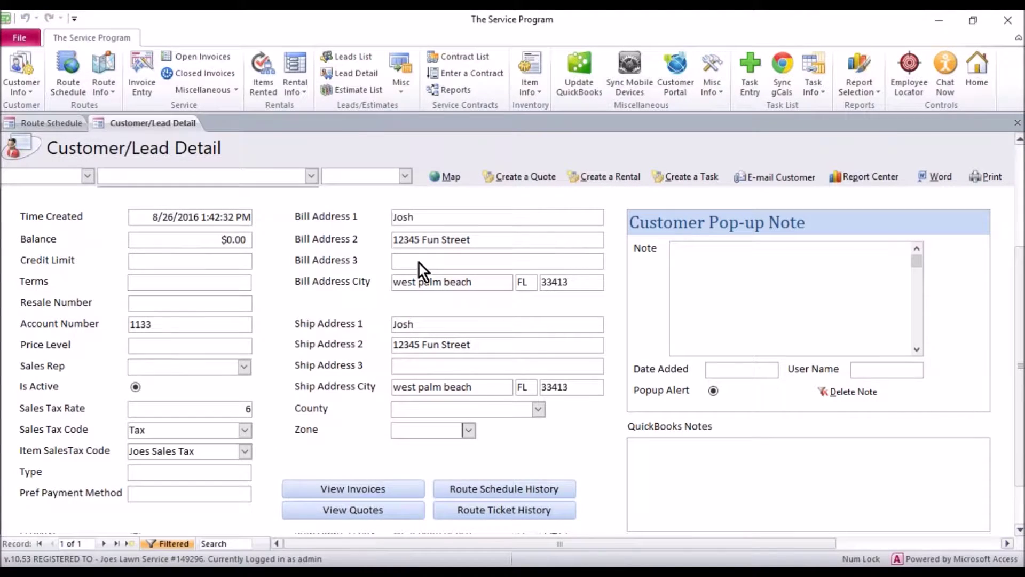
Assign zone 4 to test3, apply it to all 33413 customers, and close the form
{"action": "left_click", "coordinate": [469, 430]}
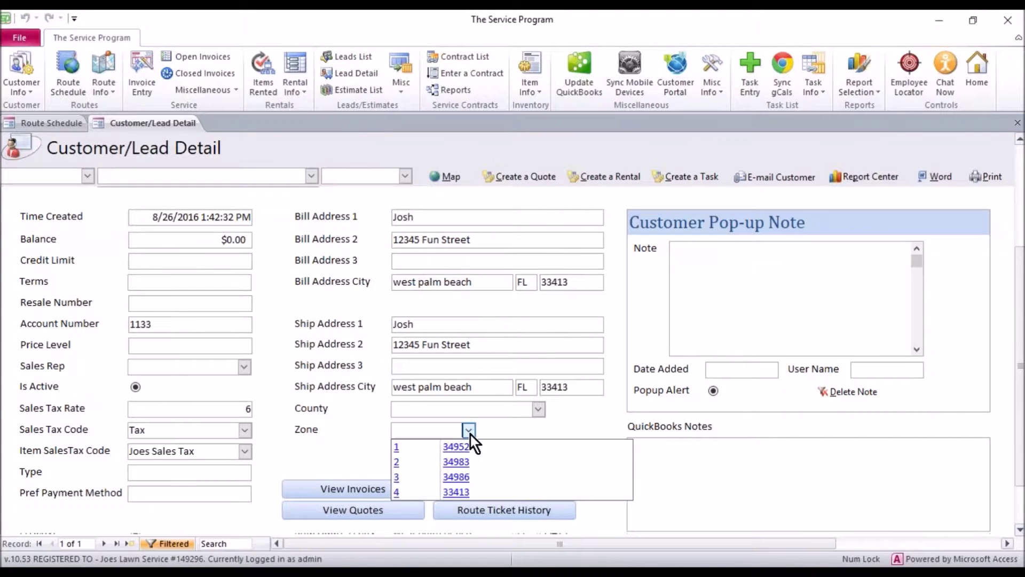
{"action": "left_click", "coordinate": [460, 491]}
{"action": "left_click", "coordinate": [574, 348]}
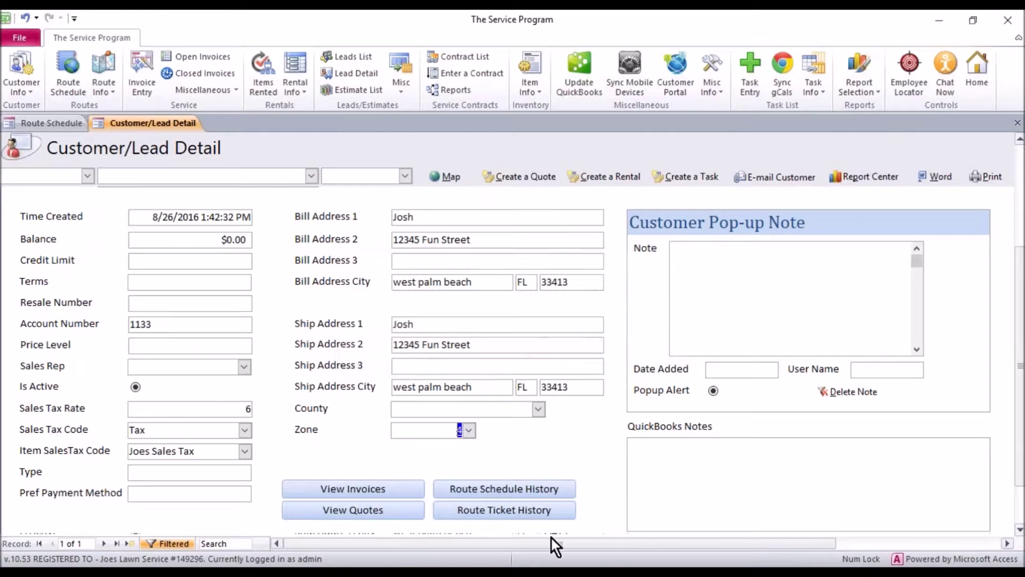
{"action": "left_click_drag", "start_coordinate": [550, 543], "coordinate": [634, 543]}
{"action": "left_click", "coordinate": [880, 180]}
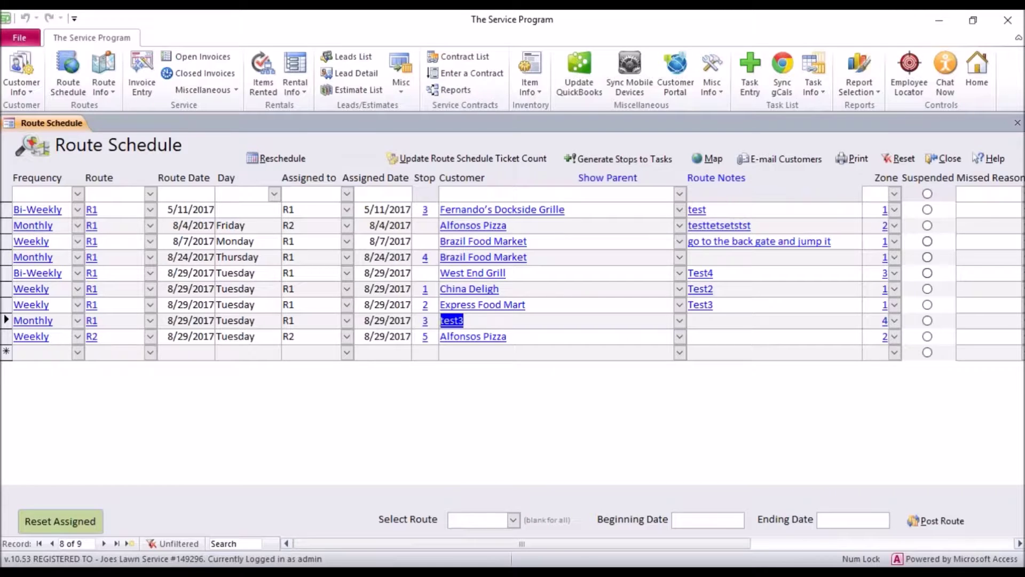
{"action": "left_click", "coordinate": [944, 159]}
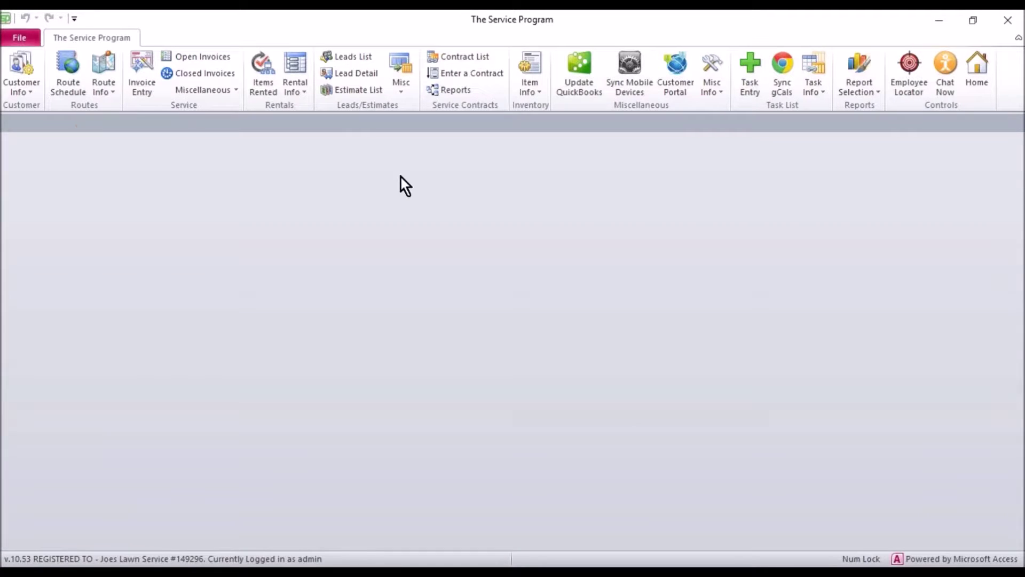
{"action": "left_click", "coordinate": [62, 69]}
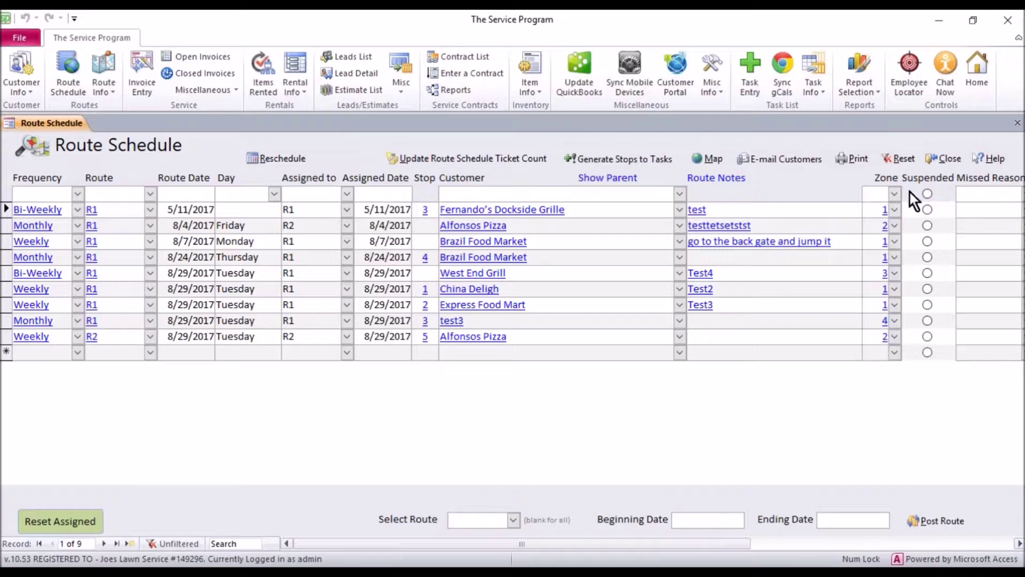
{"action": "left_click", "coordinate": [895, 194]}
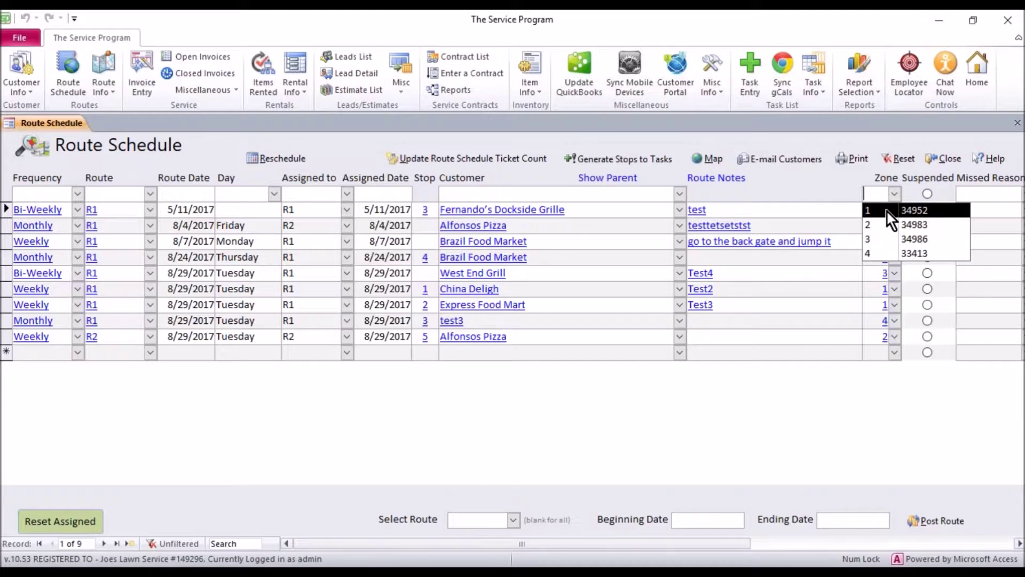
{"action": "left_click", "coordinate": [886, 210]}
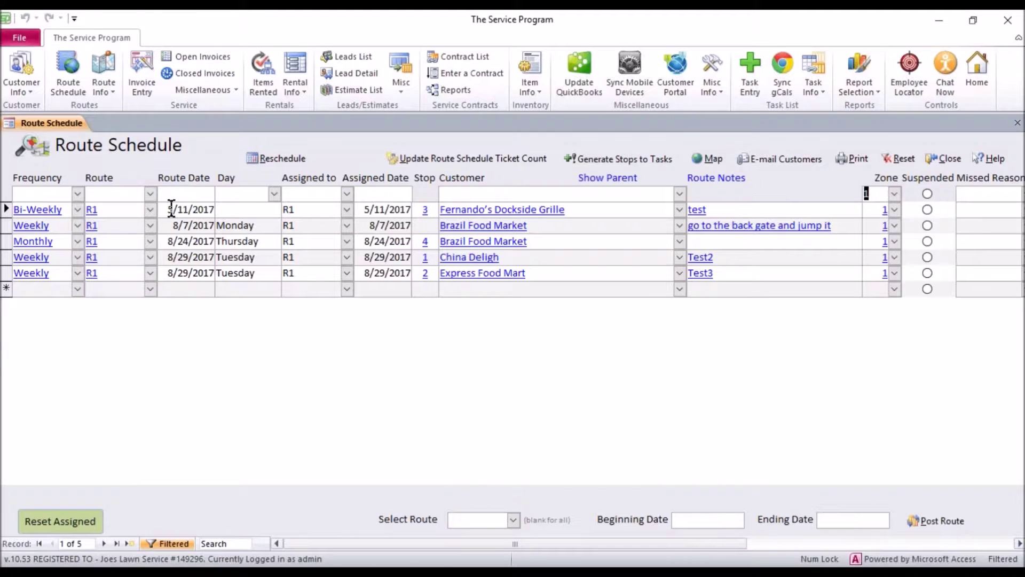
{"action": "left_click", "coordinate": [88, 210]}
{"action": "left_click", "coordinate": [908, 160]}
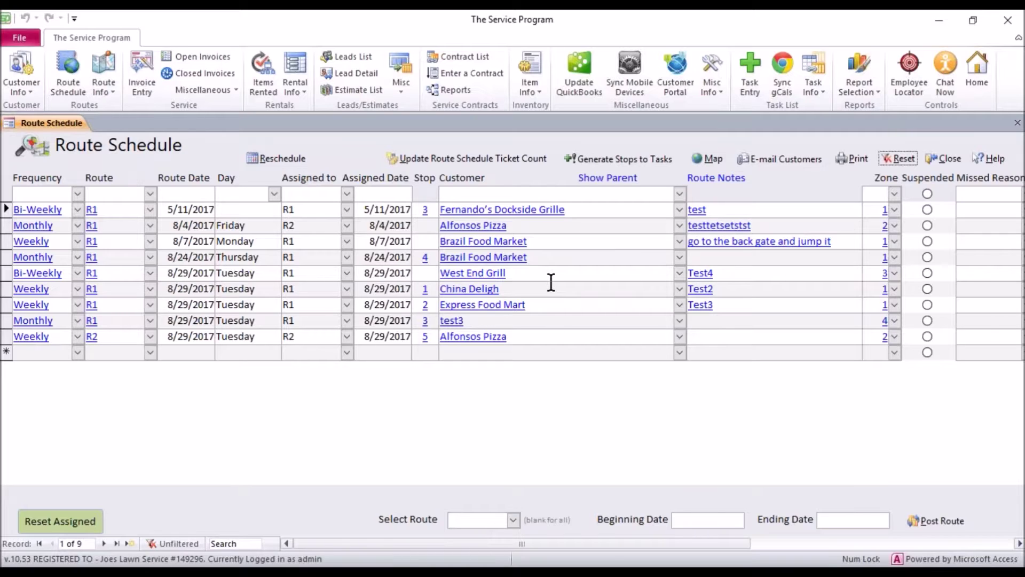
{"action": "left_click", "coordinate": [426, 225]}
Export the route schedule with Analyze it with Microsoft Excel, replacing RouteSchedule.xlsx
{"action": "right_click", "coordinate": [536, 225]}
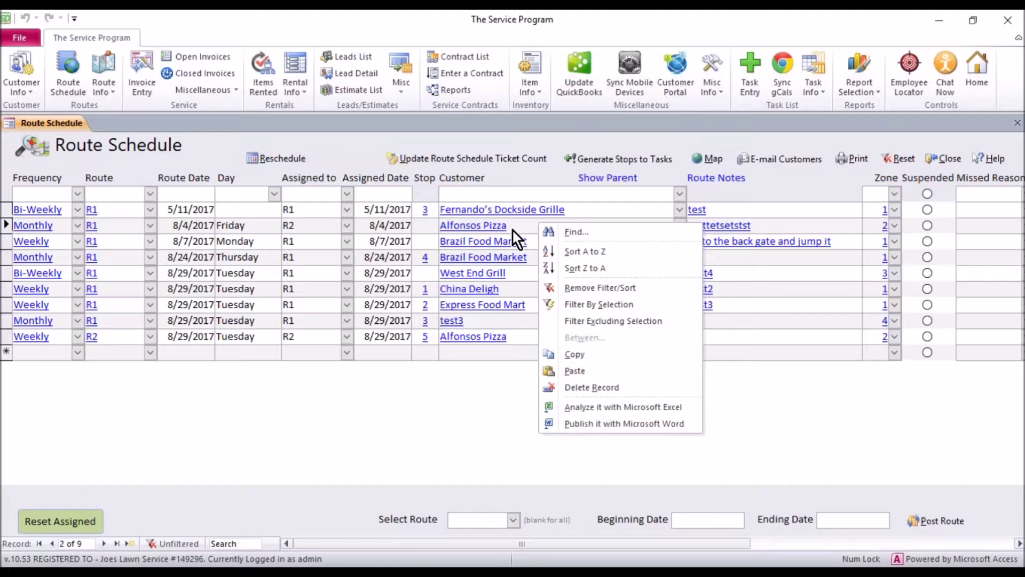
{"action": "right_click", "coordinate": [373, 257]}
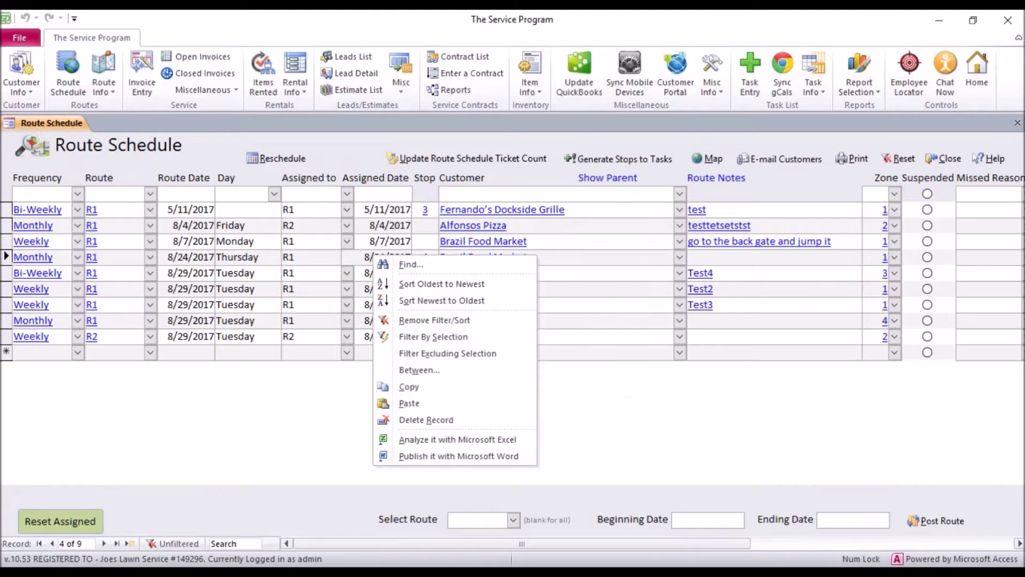
{"action": "right_click", "coordinate": [256, 242]}
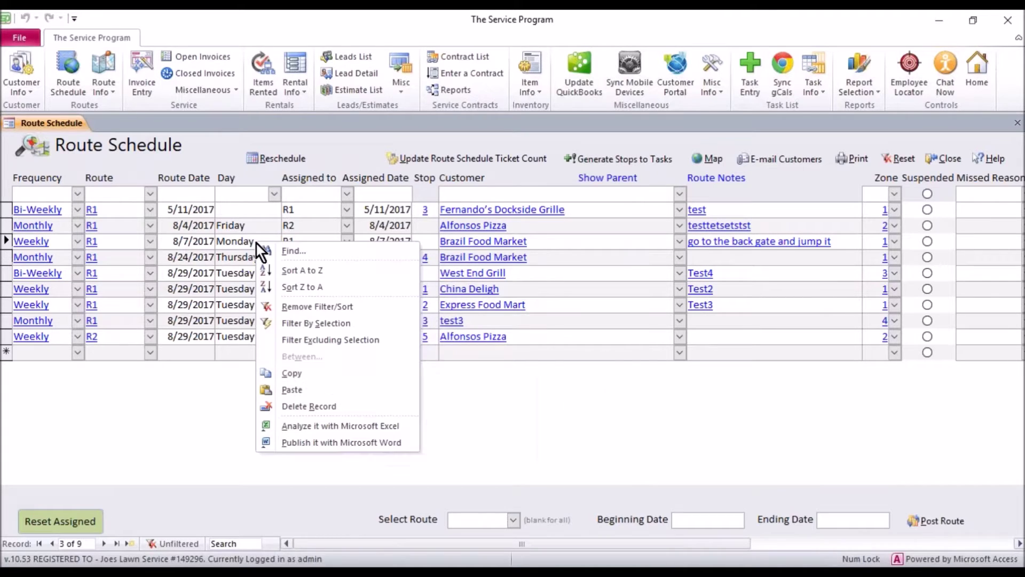
{"action": "right_click", "coordinate": [641, 235]}
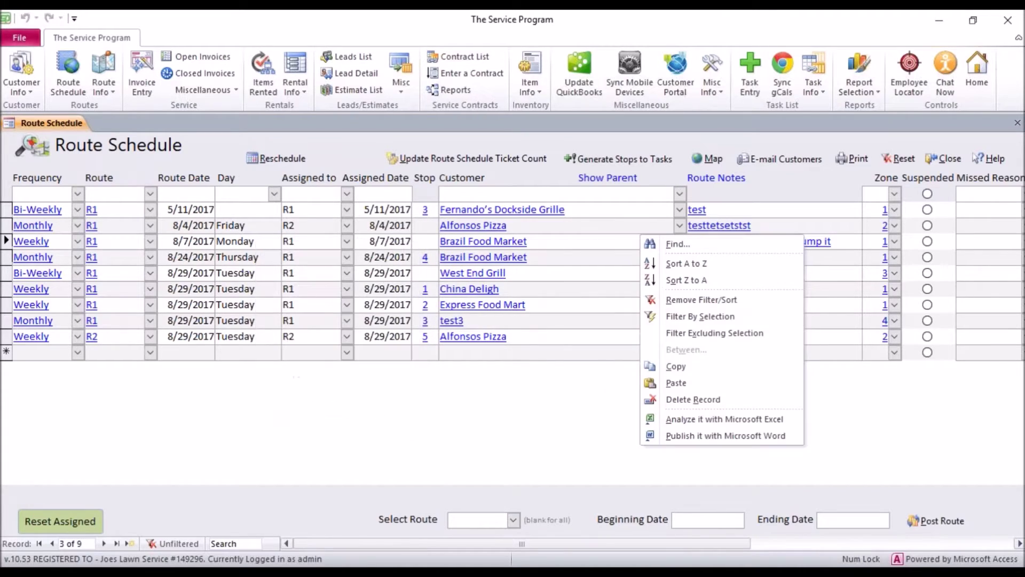
{"action": "right_click", "coordinate": [523, 246]}
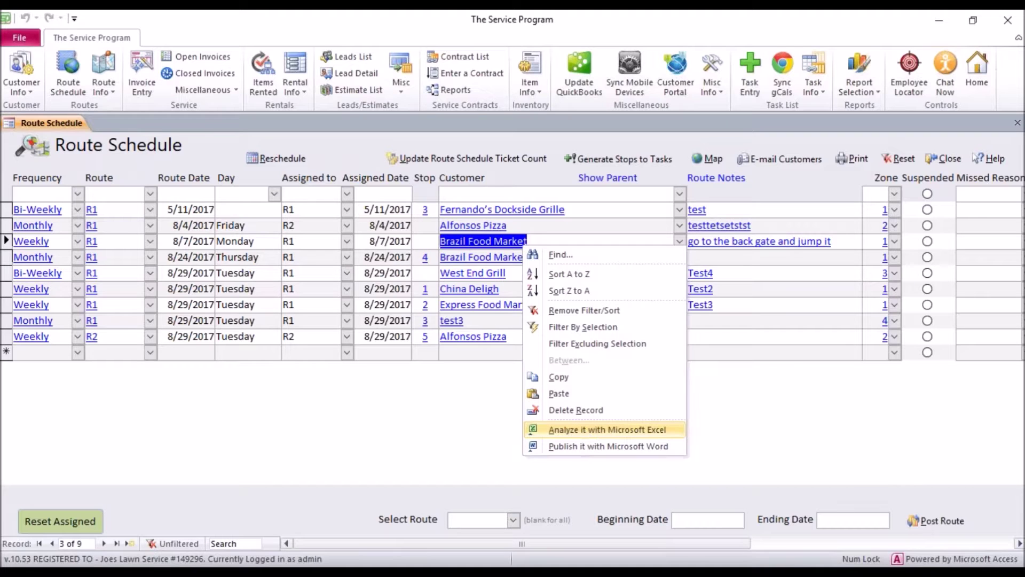
{"action": "left_click", "coordinate": [585, 430]}
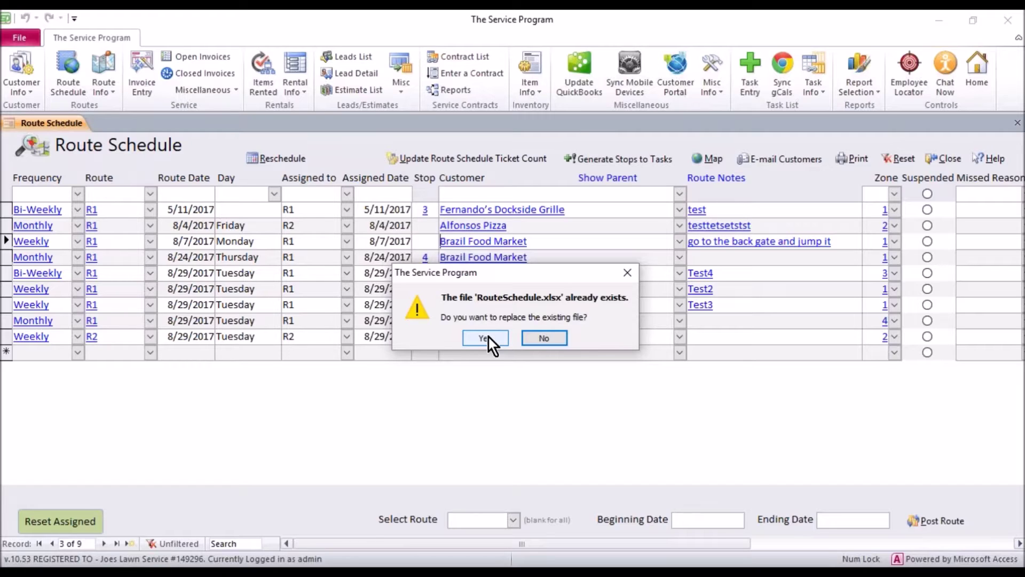
{"action": "left_click", "coordinate": [488, 337]}
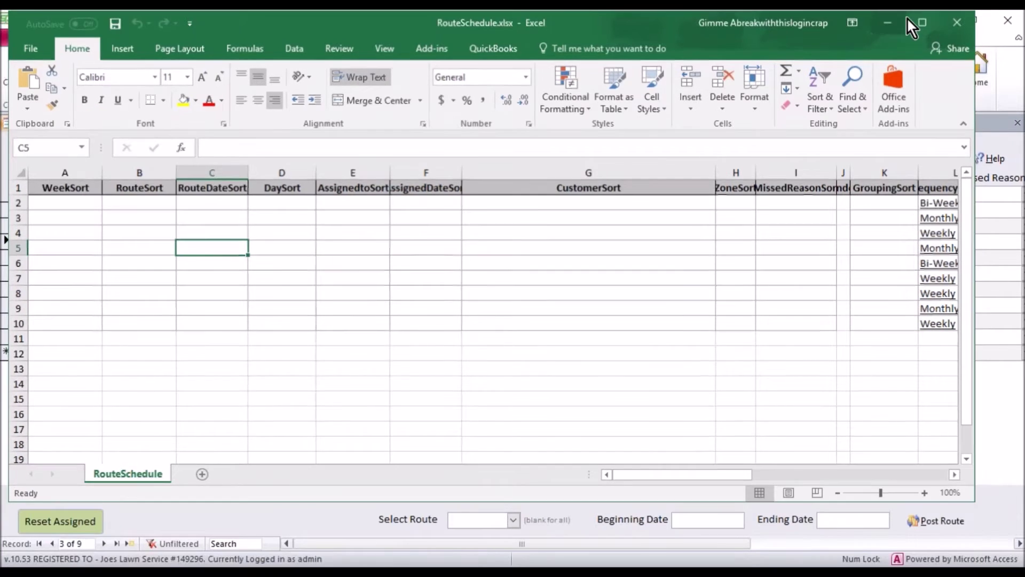
Maximize the exported RouteSchedule.xlsx workbook, review columns I–T, then close Excel
{"action": "left_click", "coordinate": [907, 17]}
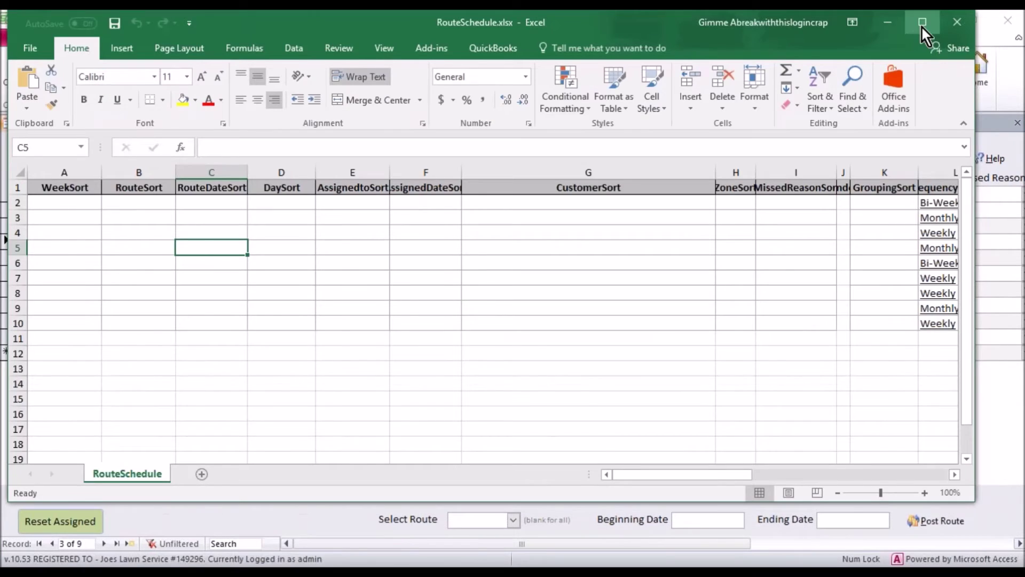
{"action": "left_click", "coordinate": [922, 25]}
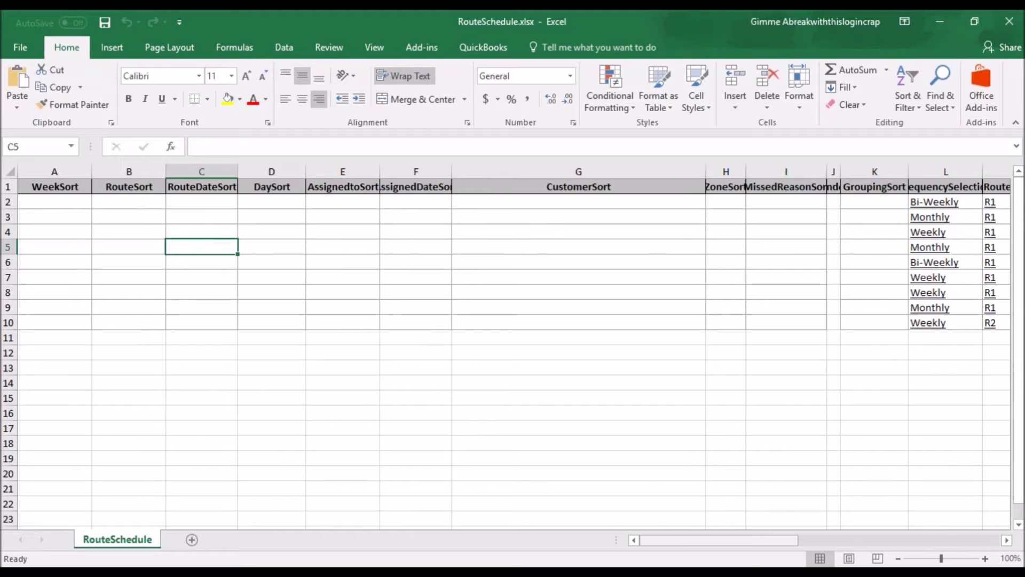
{"action": "left_click_drag", "start_coordinate": [684, 542], "coordinate": [754, 549]}
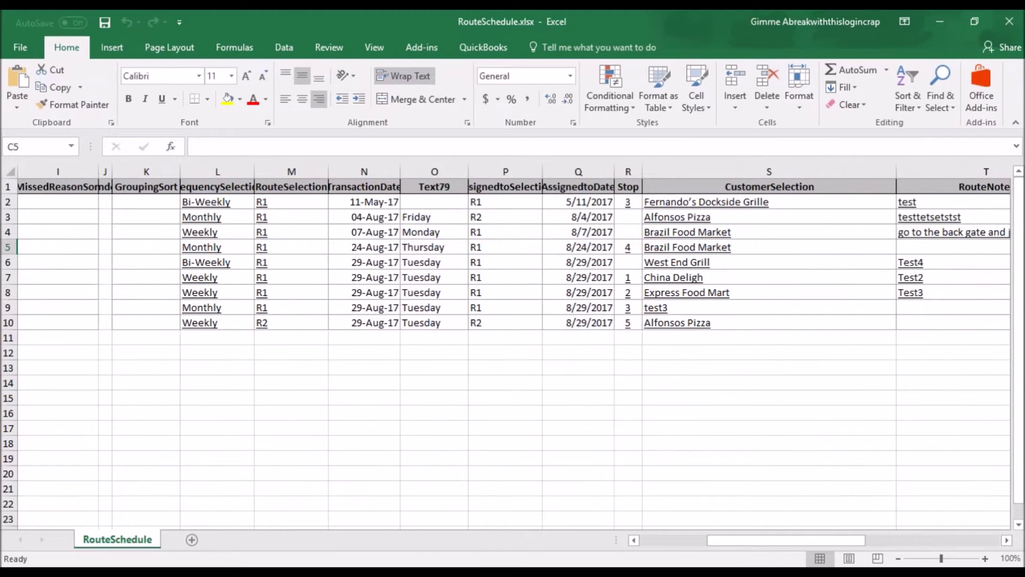
{"action": "left_click", "coordinate": [1009, 21]}
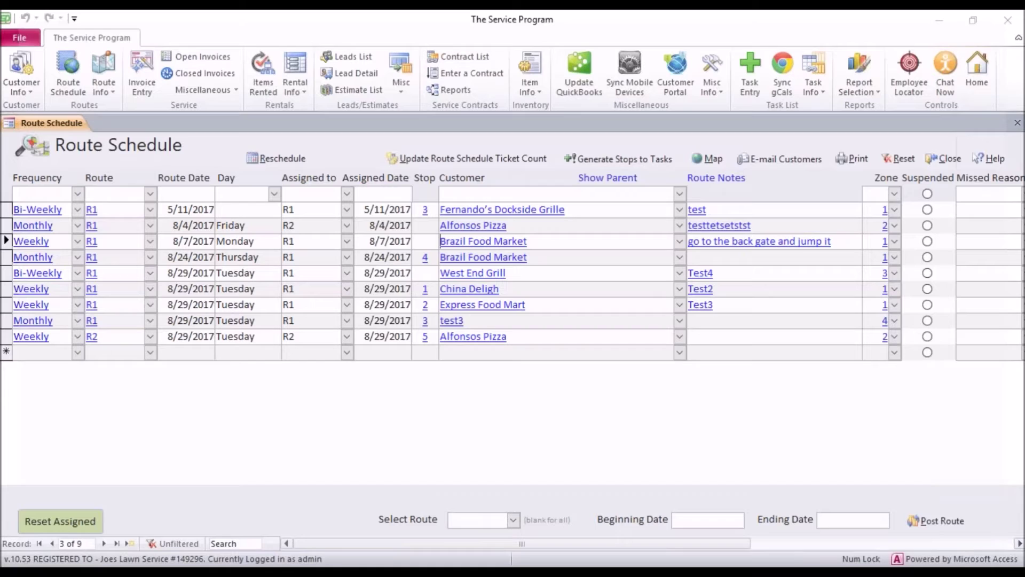
Re-export the route schedule to Excel, overwriting RouteSchedule.xlsx, then minimize Excel
{"action": "right_click", "coordinate": [597, 283]}
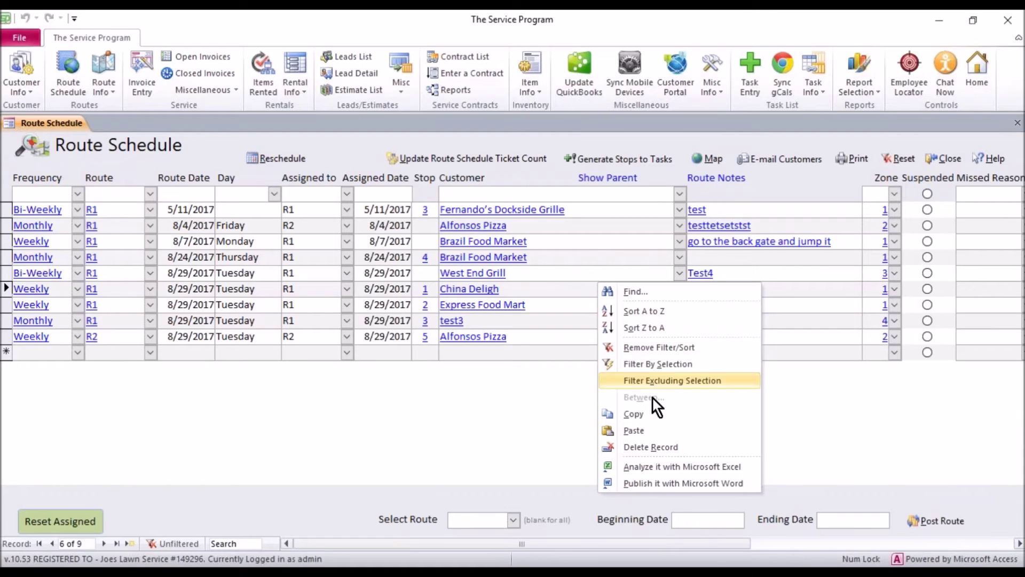
{"action": "left_click", "coordinate": [678, 466]}
{"action": "left_click", "coordinate": [476, 339]}
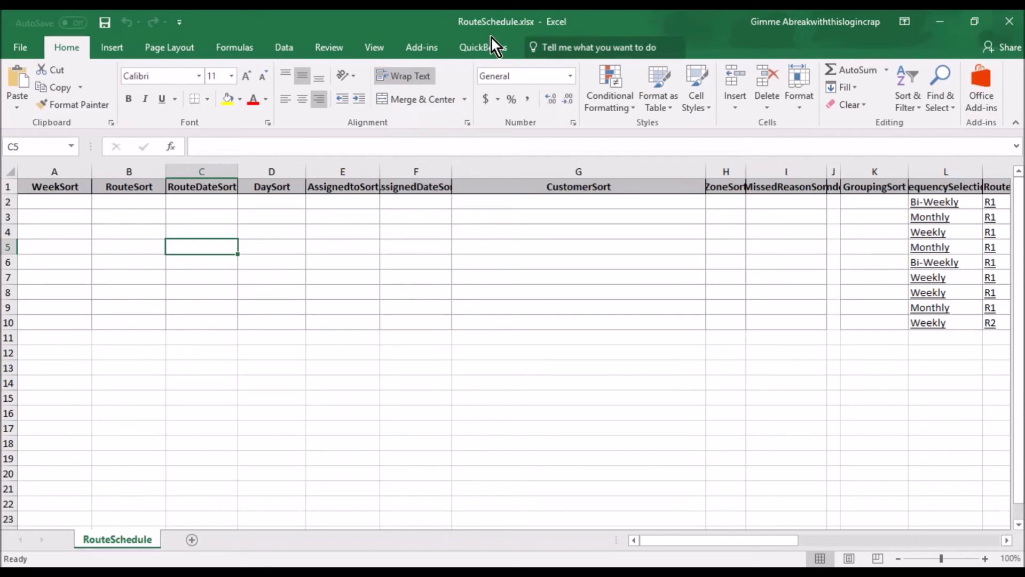
{"action": "left_click", "coordinate": [951, 15]}
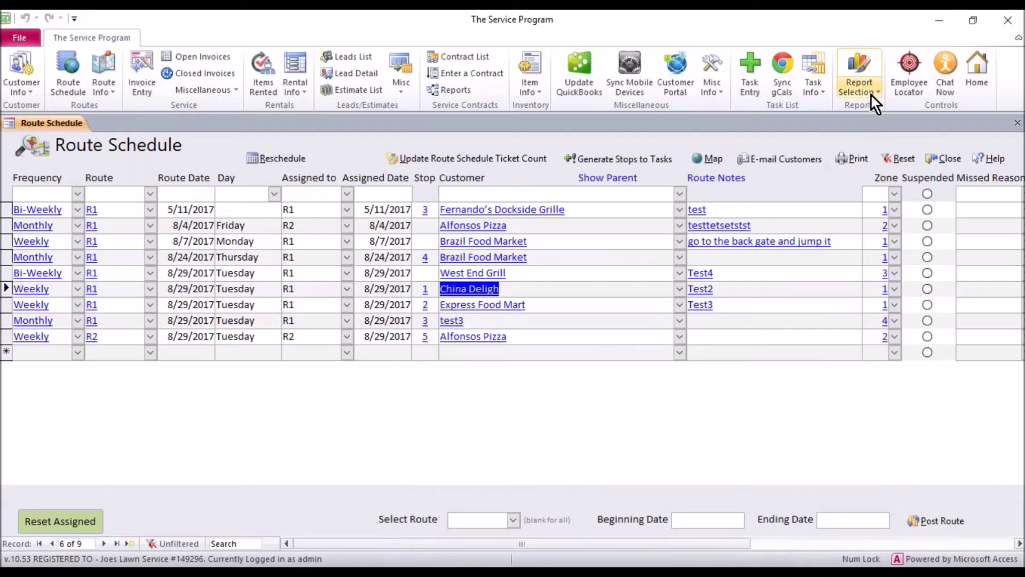
Filter the Route Schedule by zone 2 (34983), leaving only the two Alfonsos Pizza stops
{"action": "left_click", "coordinate": [895, 195]}
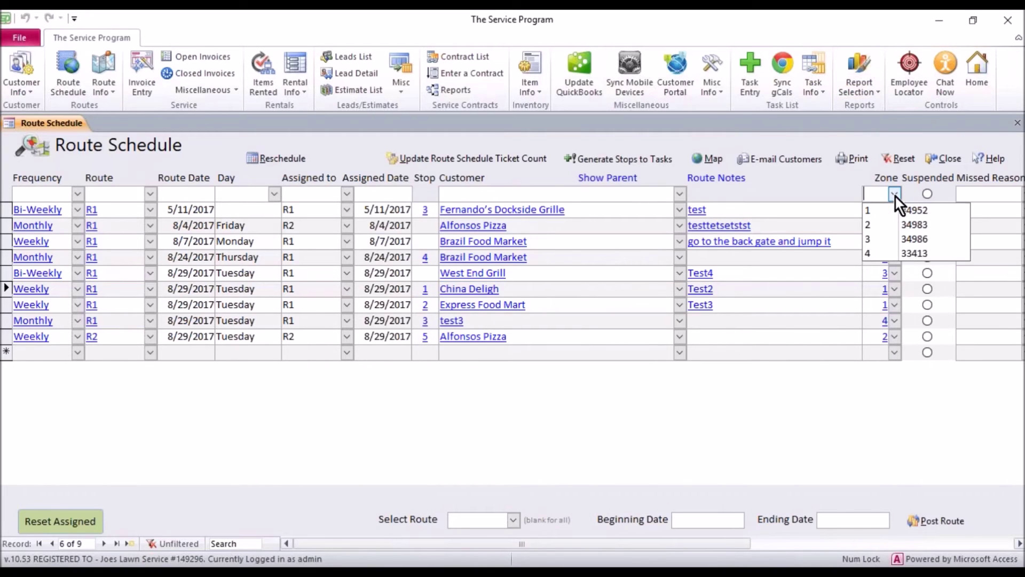
{"action": "left_click", "coordinate": [896, 225]}
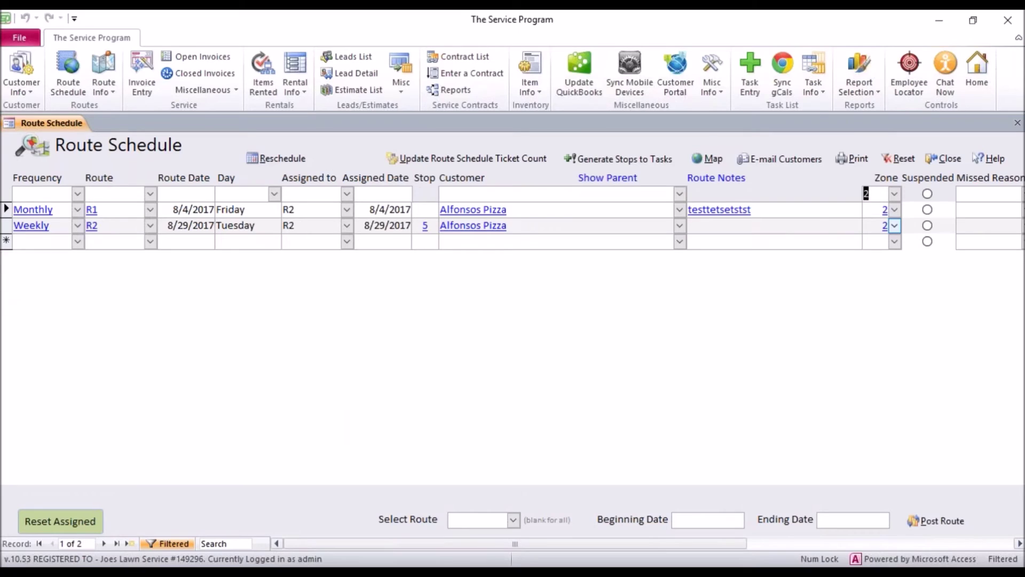